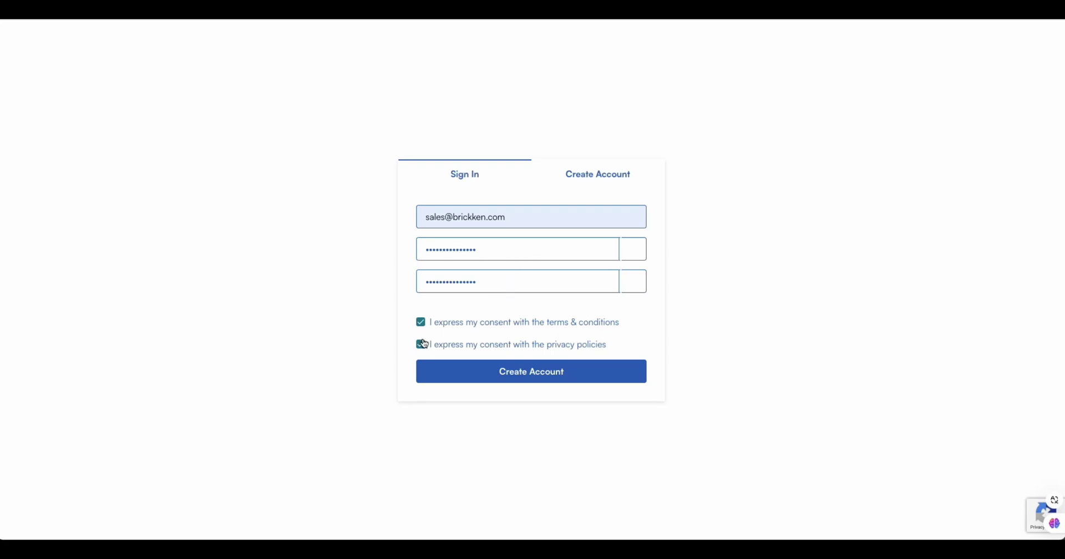
Create the account and read the Equity, Debt, Invoice Factoring and Revenue Digitalization asset descriptions.
{"action": "left_click", "coordinate": [528, 383]}
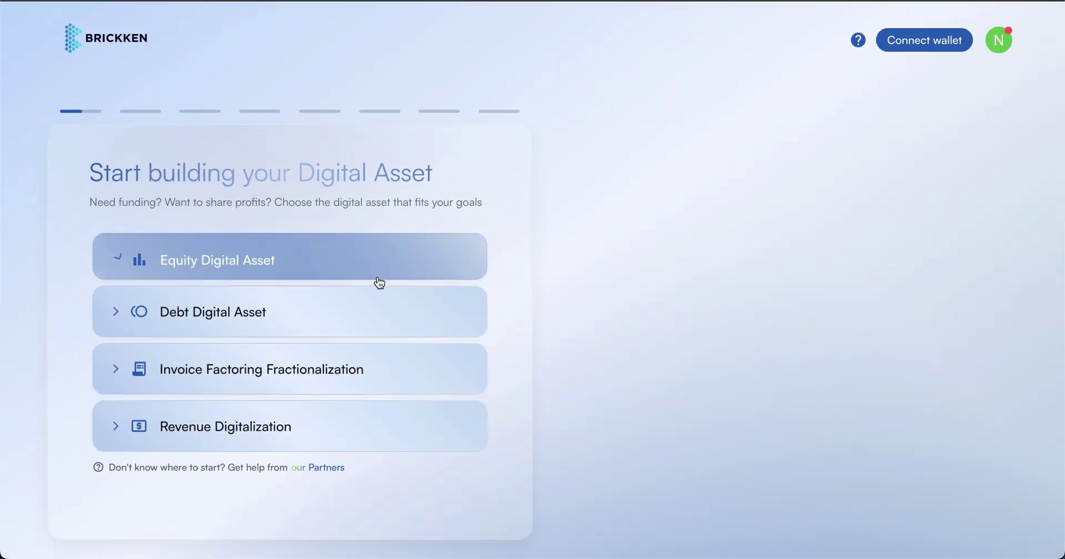
{"action": "left_click", "coordinate": [373, 277]}
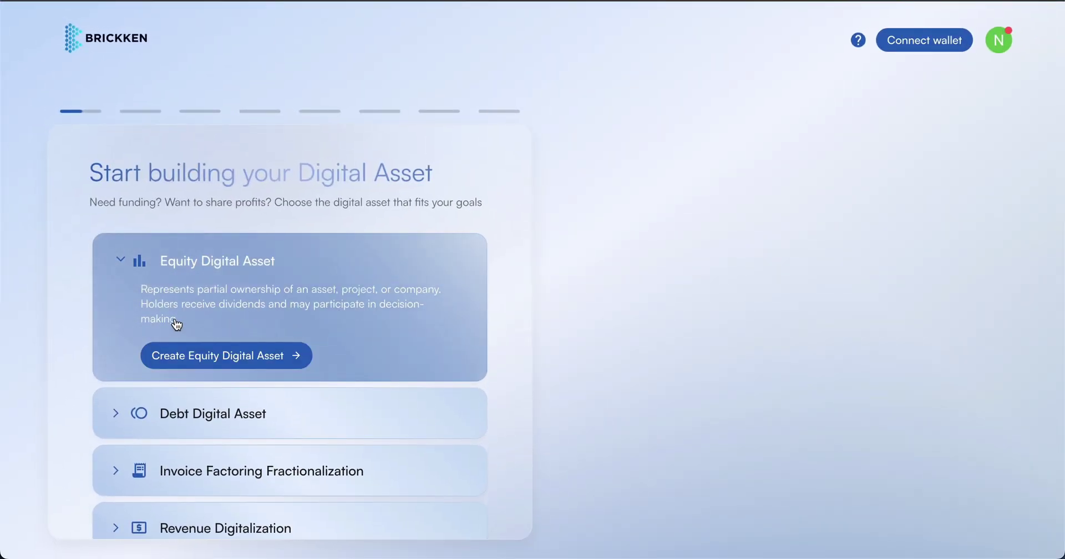
{"action": "left_click_drag", "start_coordinate": [172, 322], "coordinate": [141, 298]}
{"action": "left_click", "coordinate": [189, 400]}
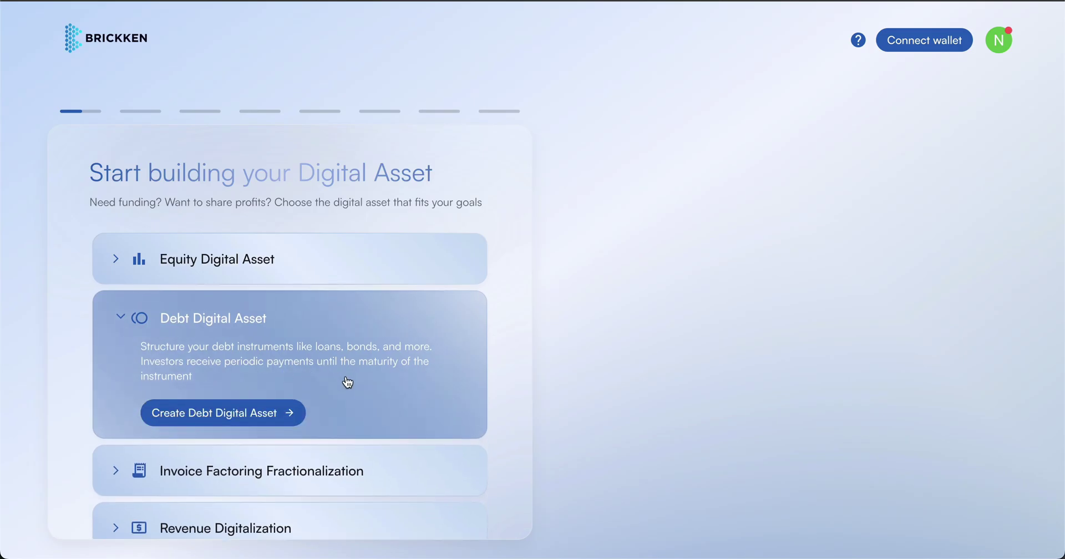
{"action": "scroll", "coordinate": [348, 383], "scroll_direction": "down", "scroll_amount": 1}
{"action": "left_click", "coordinate": [349, 430]}
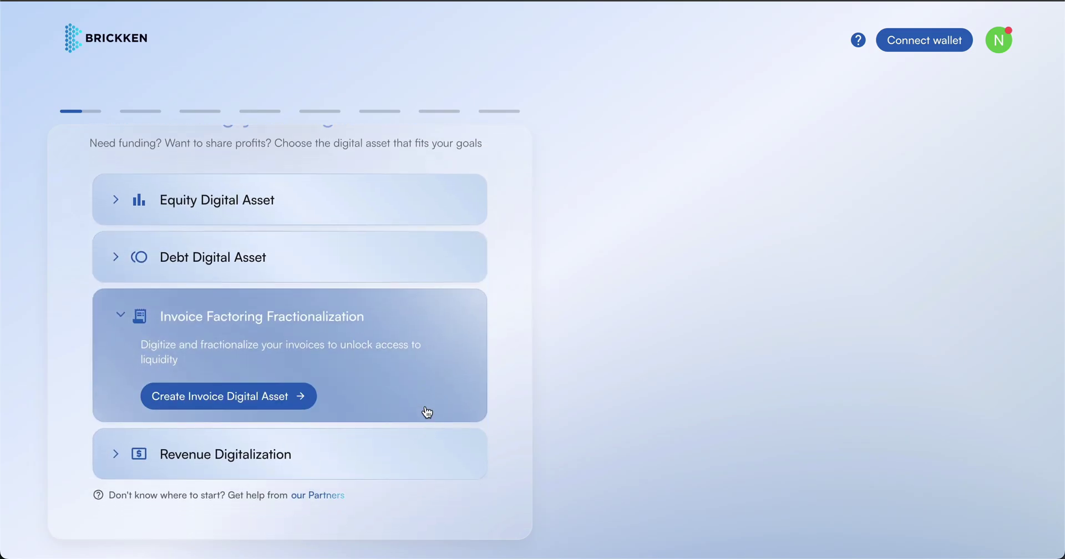
{"action": "left_click", "coordinate": [404, 455]}
{"action": "scroll", "coordinate": [447, 364], "scroll_direction": "up", "scroll_amount": 1}
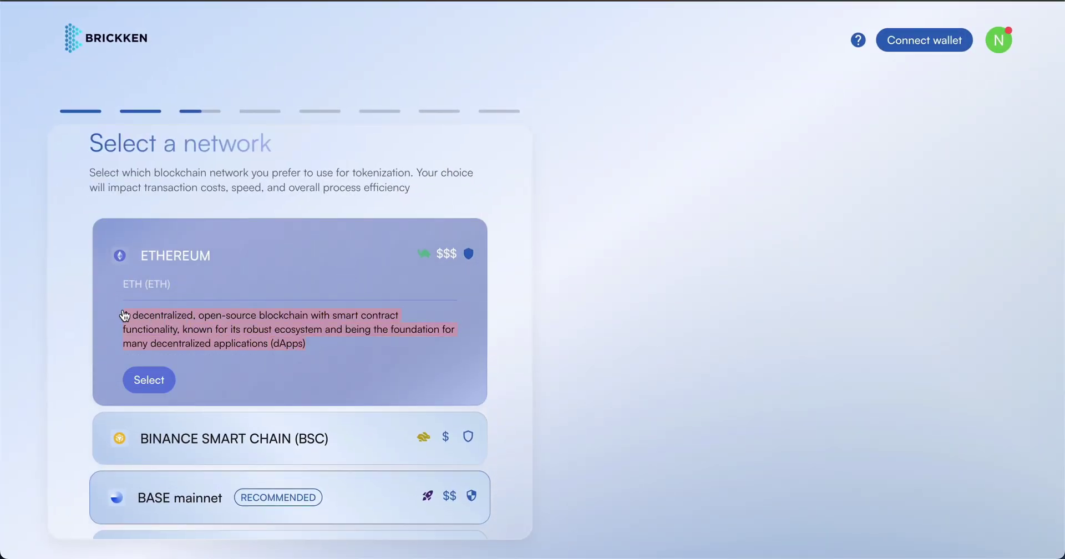
Compare the BSC and BASE mainnet details, then select and confirm Binance Smart Chain (BSC).
{"action": "mouse_move", "coordinate": [426, 259]}
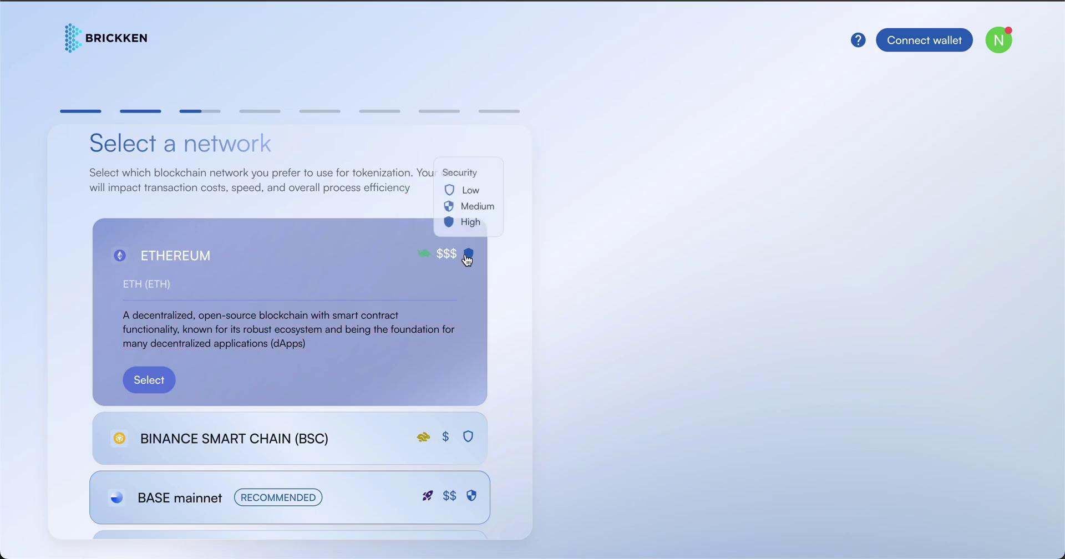
{"action": "left_click", "coordinate": [364, 436]}
{"action": "left_click", "coordinate": [361, 435]}
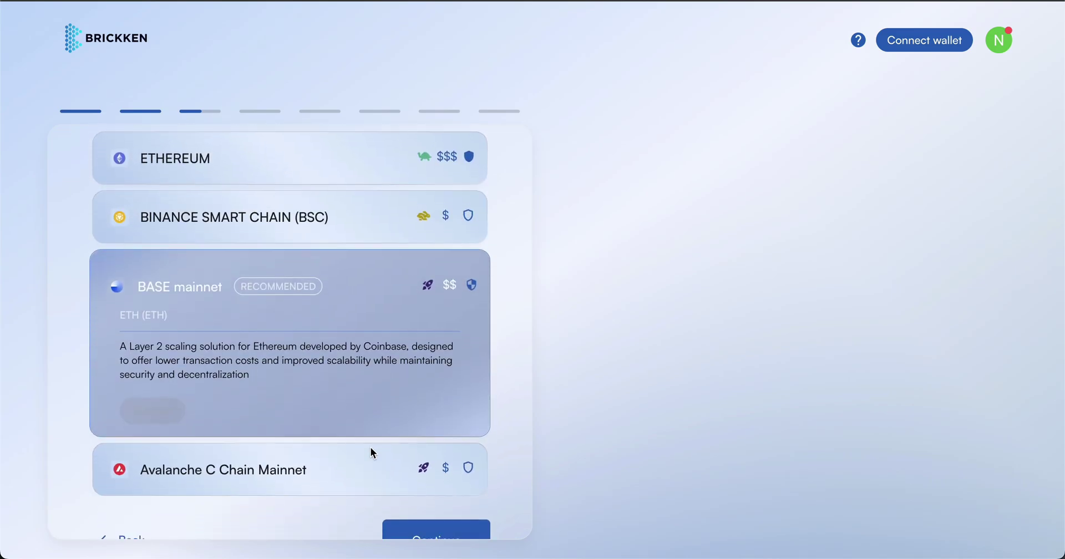
{"action": "left_click", "coordinate": [360, 259]}
{"action": "left_click", "coordinate": [152, 398]}
{"action": "left_click", "coordinate": [497, 386]}
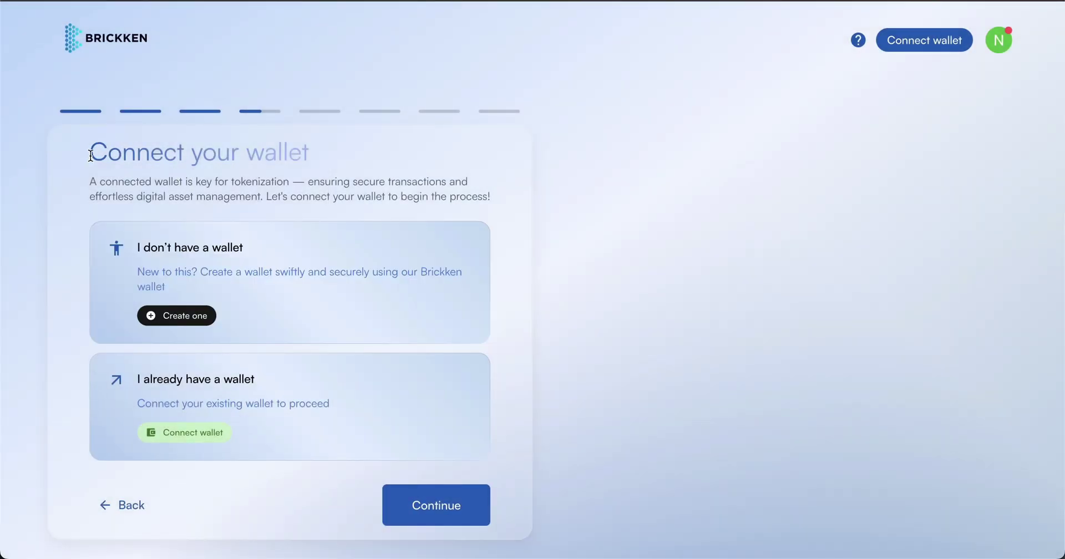
Create a new wallet through Google sign-in using the chosen Google account.
{"action": "left_click_drag", "start_coordinate": [91, 156], "coordinate": [342, 164]}
{"action": "left_click", "coordinate": [343, 160]}
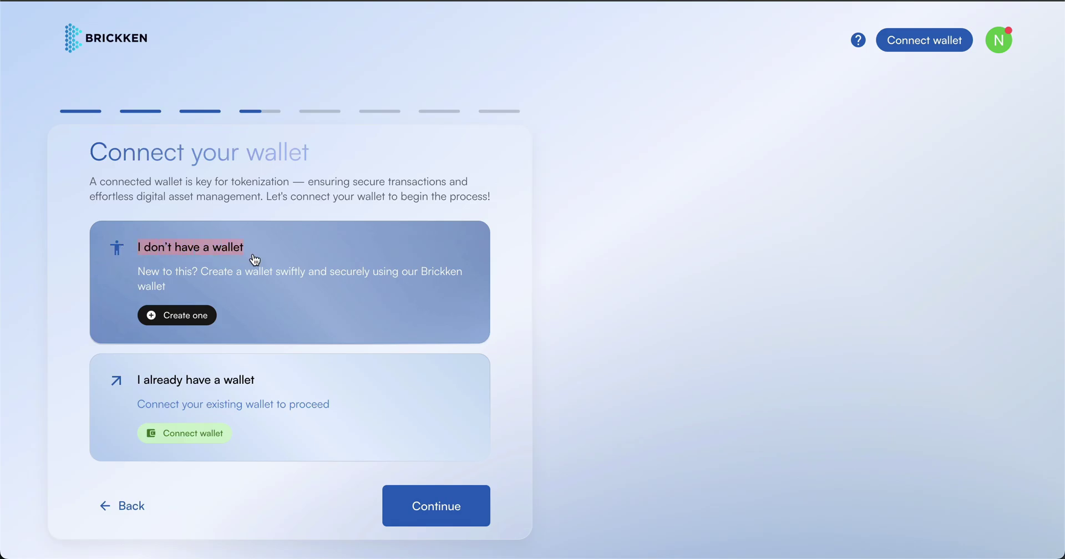
{"action": "left_click", "coordinate": [185, 319]}
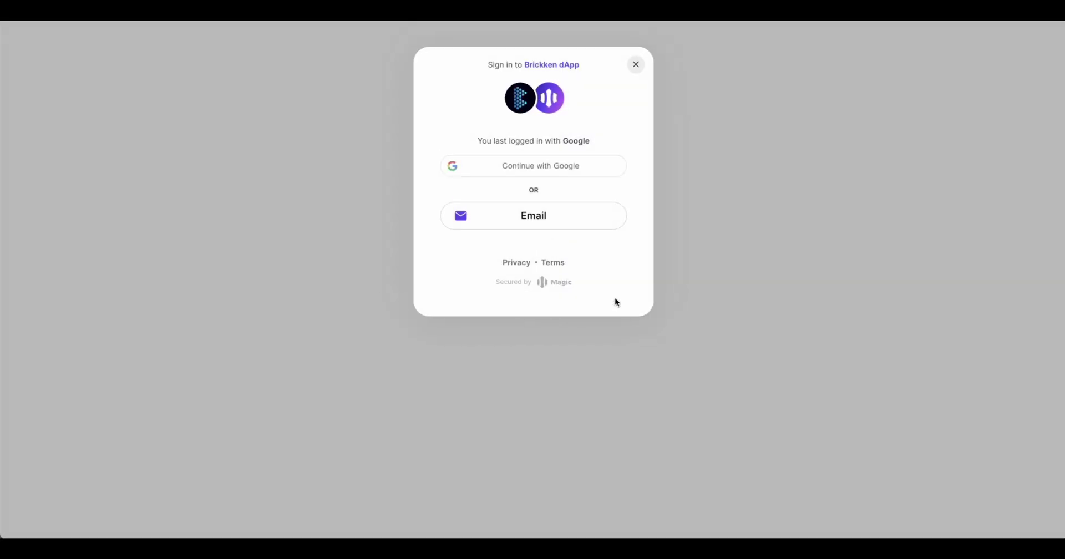
{"action": "left_click", "coordinate": [519, 174]}
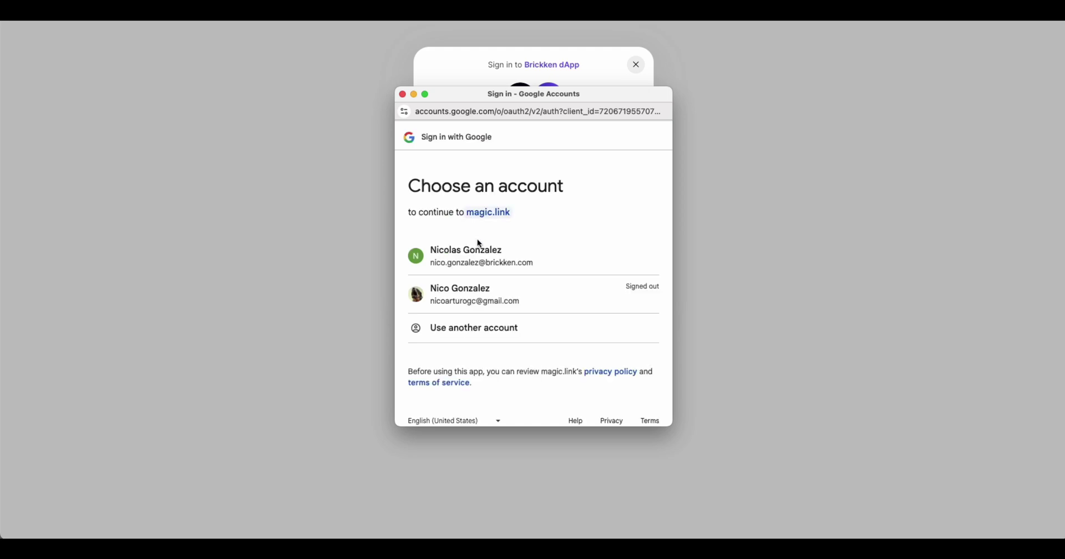
{"action": "left_click", "coordinate": [585, 253]}
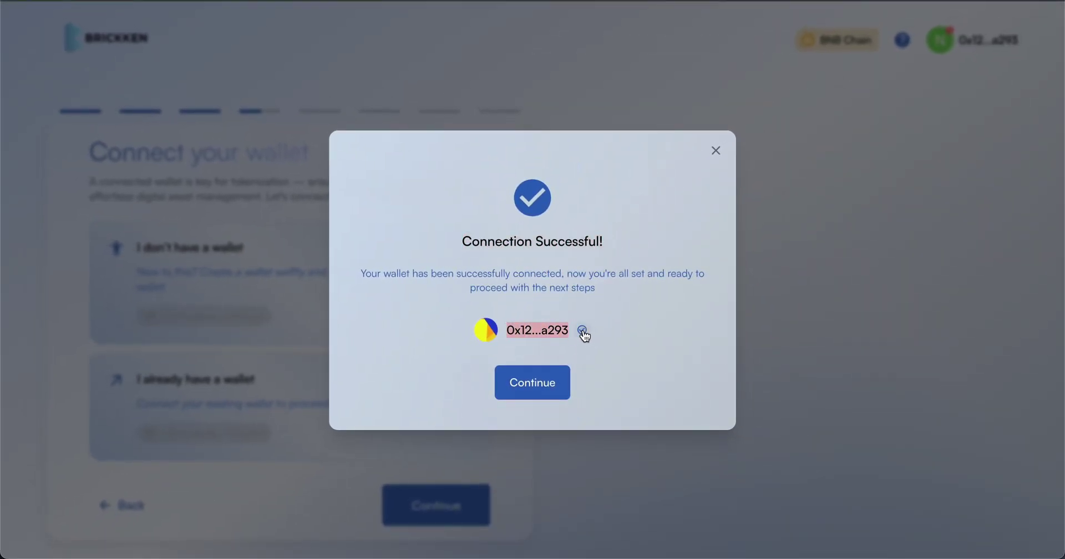
Dismiss the connection success and reach the wallet's Buy crypto form via Advanced View.
{"action": "left_click", "coordinate": [541, 389]}
{"action": "left_click", "coordinate": [945, 51]}
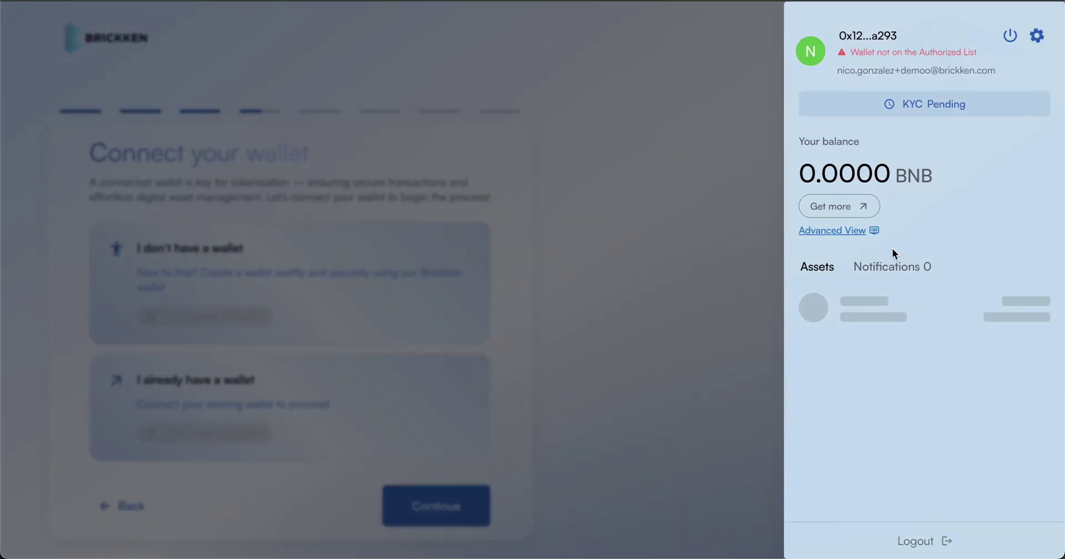
{"action": "left_click", "coordinate": [824, 238]}
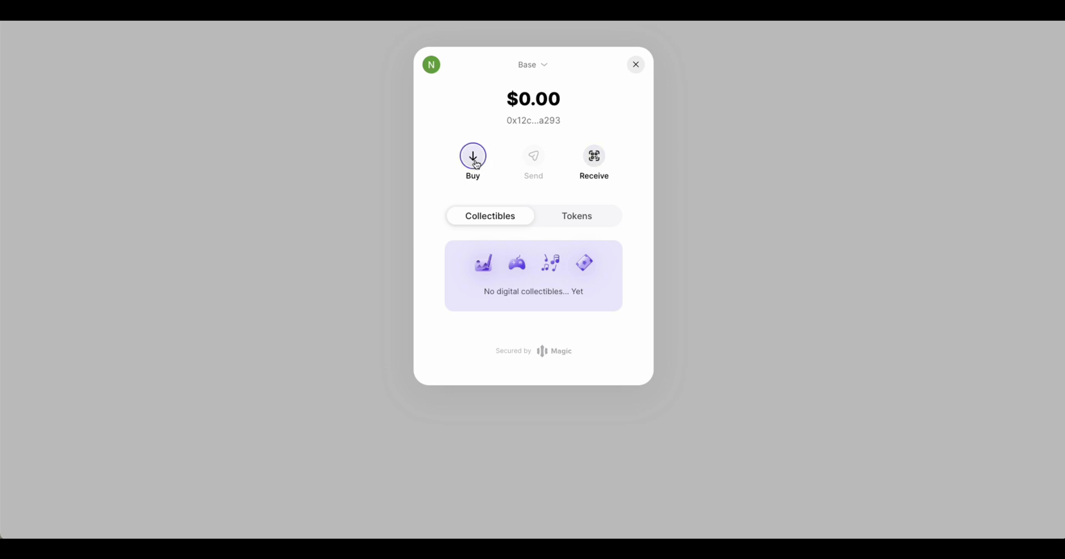
{"action": "left_click", "coordinate": [475, 161]}
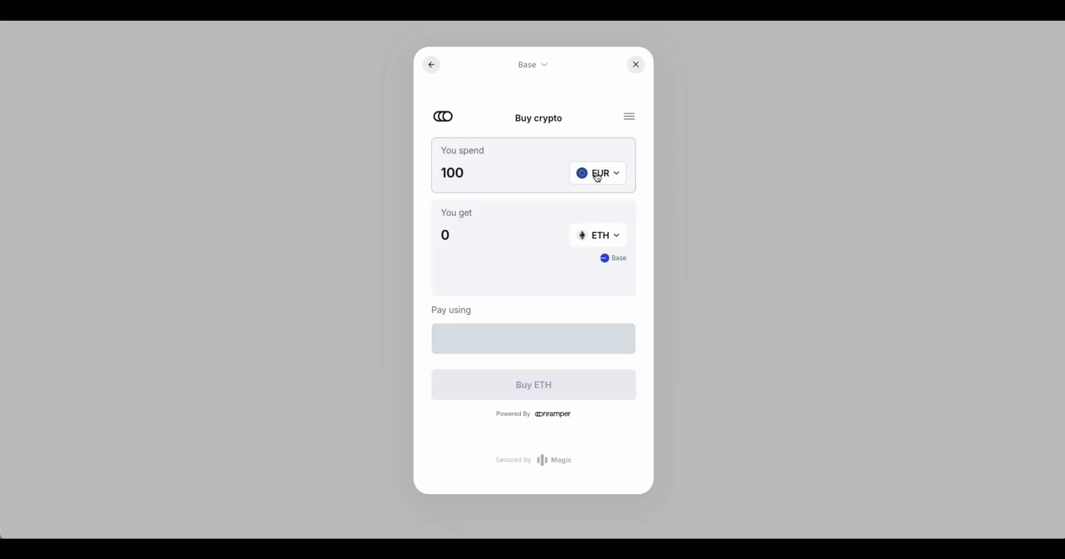
Change the spend currency from EUR to ARS.
{"action": "left_click", "coordinate": [598, 174]}
{"action": "scroll", "coordinate": [576, 209], "scroll_direction": "down", "scroll_amount": 1}
{"action": "scroll", "coordinate": [576, 211], "scroll_direction": "down", "scroll_amount": 5}
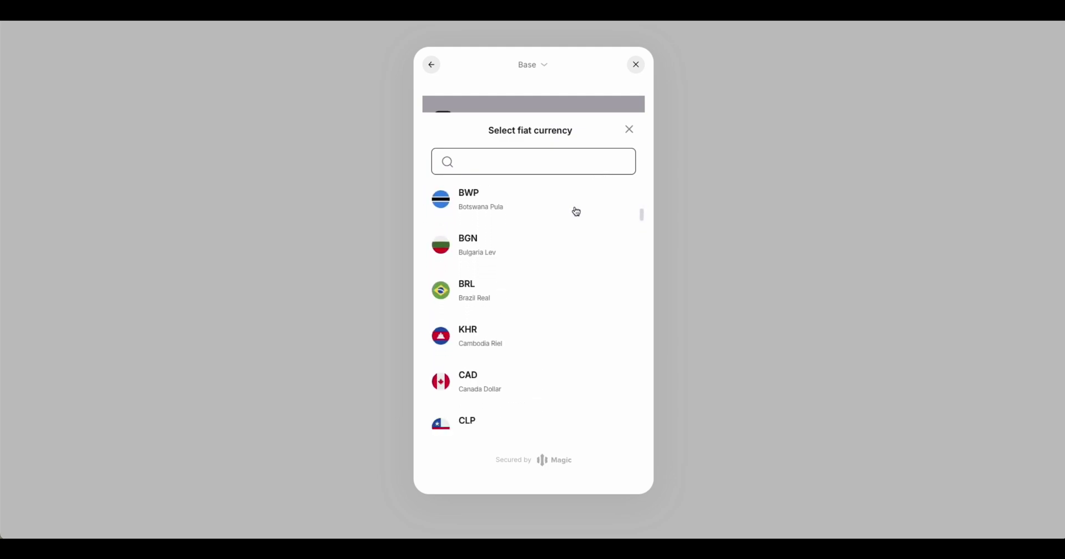
{"action": "scroll", "coordinate": [576, 211], "scroll_direction": "down", "scroll_amount": 3}
{"action": "scroll", "coordinate": [577, 212], "scroll_direction": "up", "scroll_amount": 8}
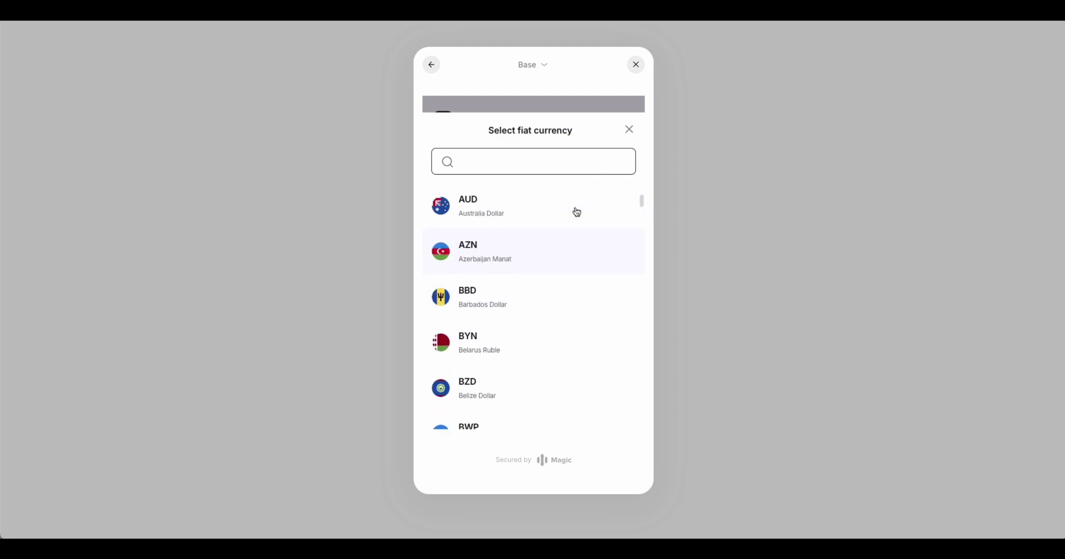
{"action": "scroll", "coordinate": [576, 211], "scroll_direction": "up", "scroll_amount": 2}
{"action": "left_click", "coordinate": [542, 263]}
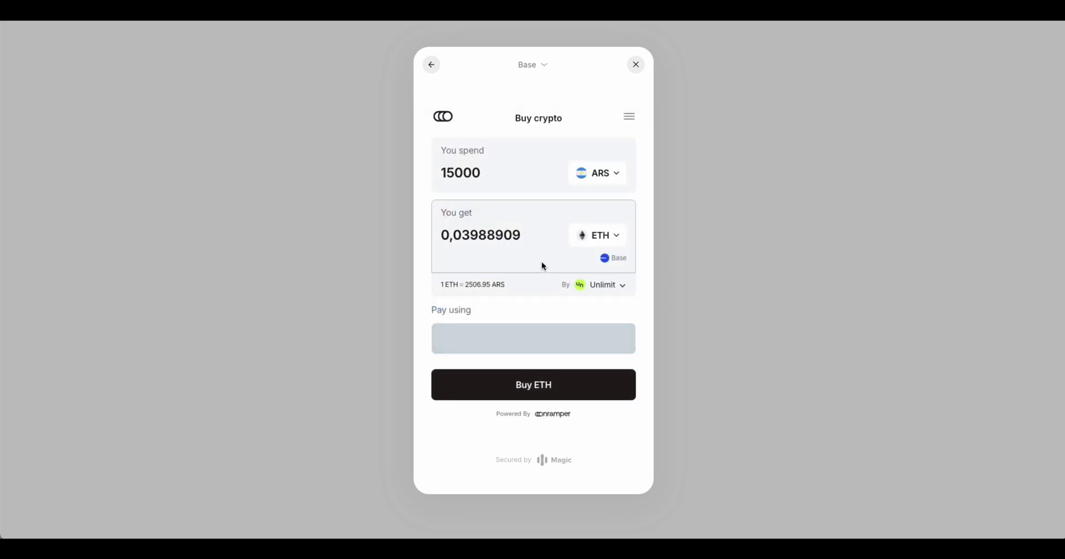
Check the receive list, keeping ETH on Base, and bring up the payment methods.
{"action": "left_click", "coordinate": [598, 239]}
{"action": "scroll", "coordinate": [531, 257], "scroll_direction": "down", "scroll_amount": 1}
{"action": "scroll", "coordinate": [530, 258], "scroll_direction": "down", "scroll_amount": 4}
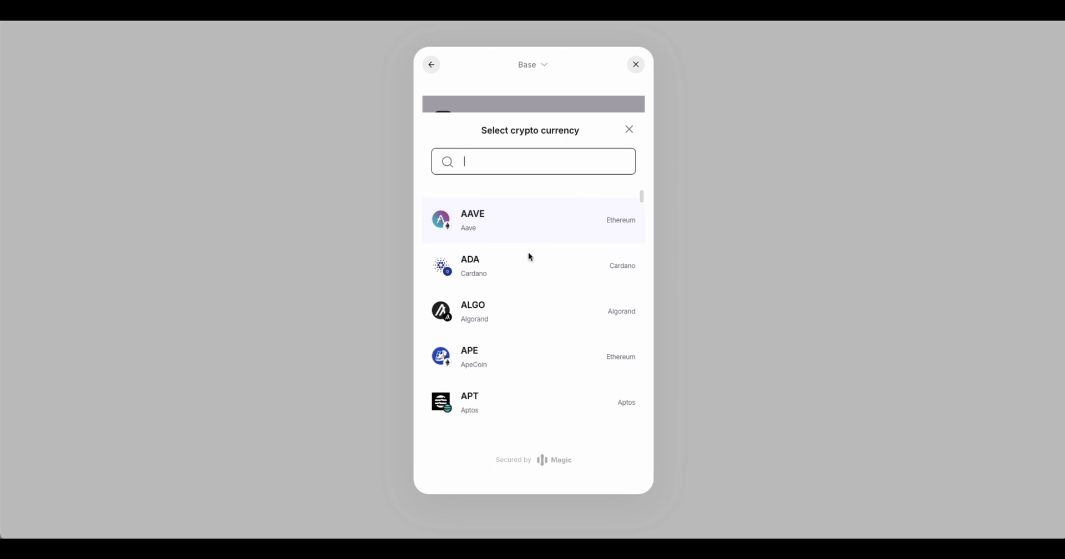
{"action": "left_click", "coordinate": [630, 133]}
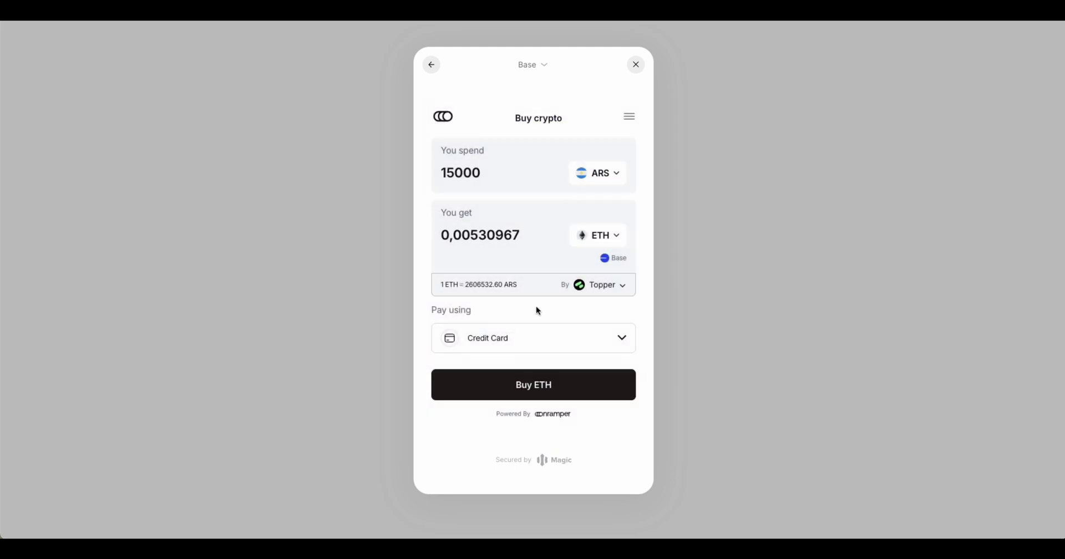
{"action": "left_click", "coordinate": [529, 337]}
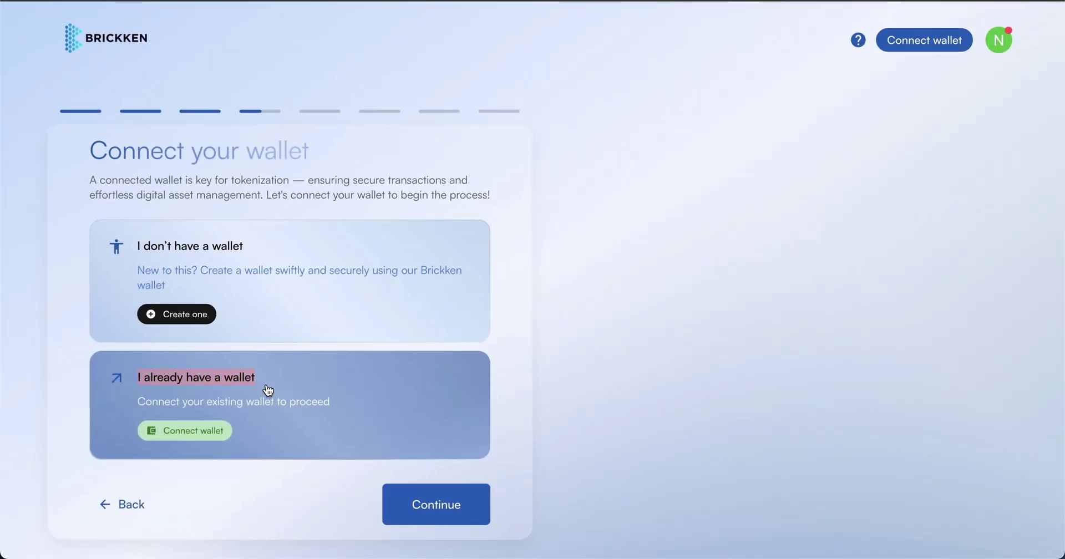
Connect the existing MetaMask wallet from the wallet provider list.
{"action": "left_click", "coordinate": [197, 430]}
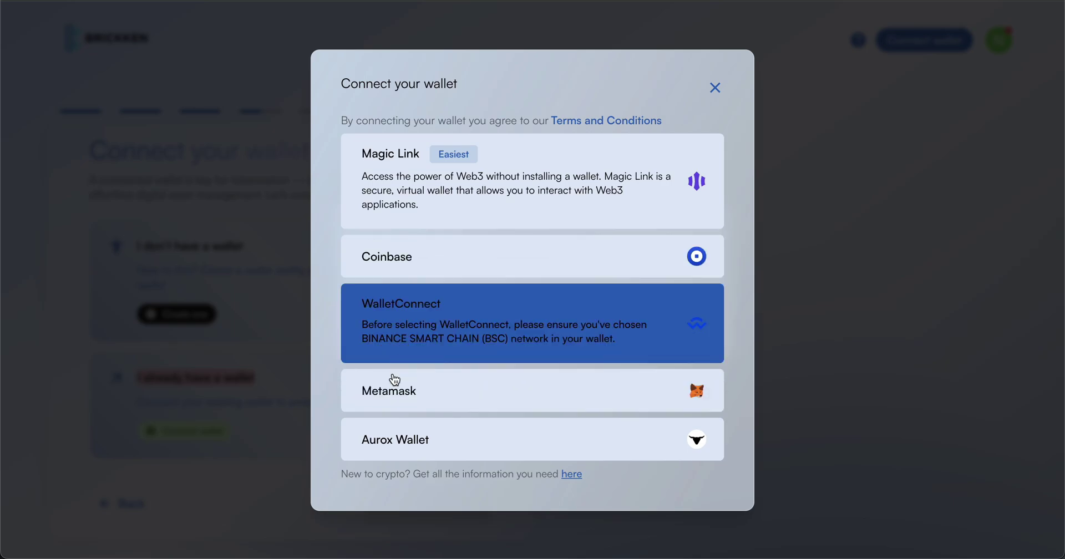
{"action": "left_click", "coordinate": [453, 393]}
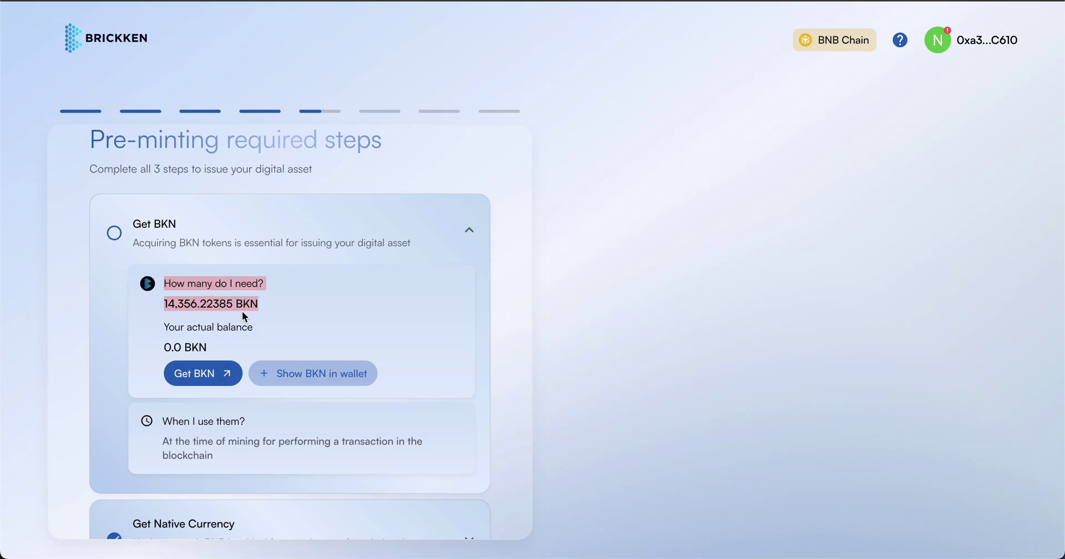
{"action": "left_click_drag", "start_coordinate": [165, 328], "coordinate": [217, 349]}
{"action": "left_click", "coordinate": [212, 367]}
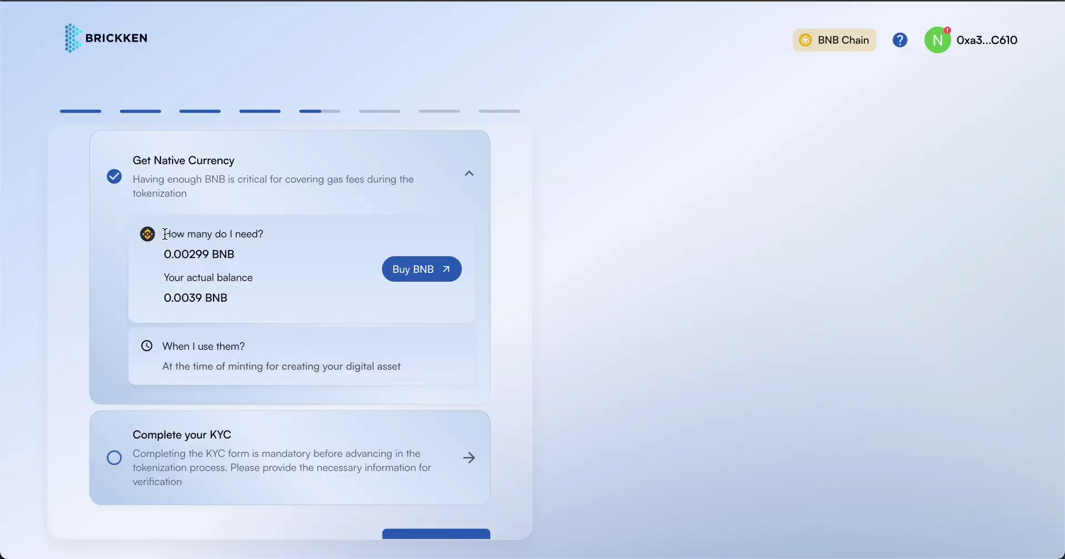
{"action": "left_click_drag", "start_coordinate": [164, 234], "coordinate": [215, 252]}
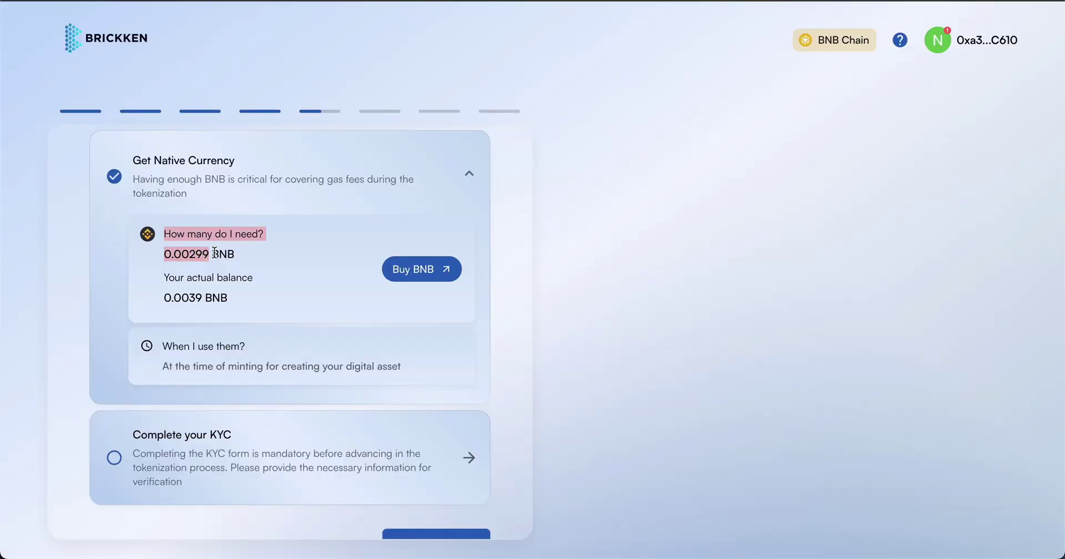
{"action": "left_click", "coordinate": [241, 257]}
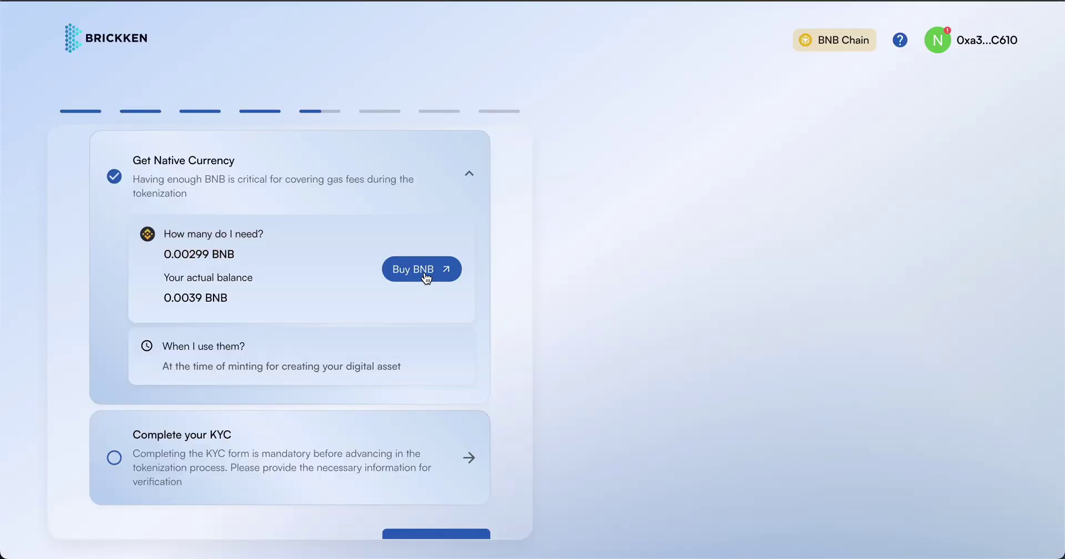
Start a BNB purchase in Onramper and review its fiat and crypto currency lists.
{"action": "left_click", "coordinate": [424, 270]}
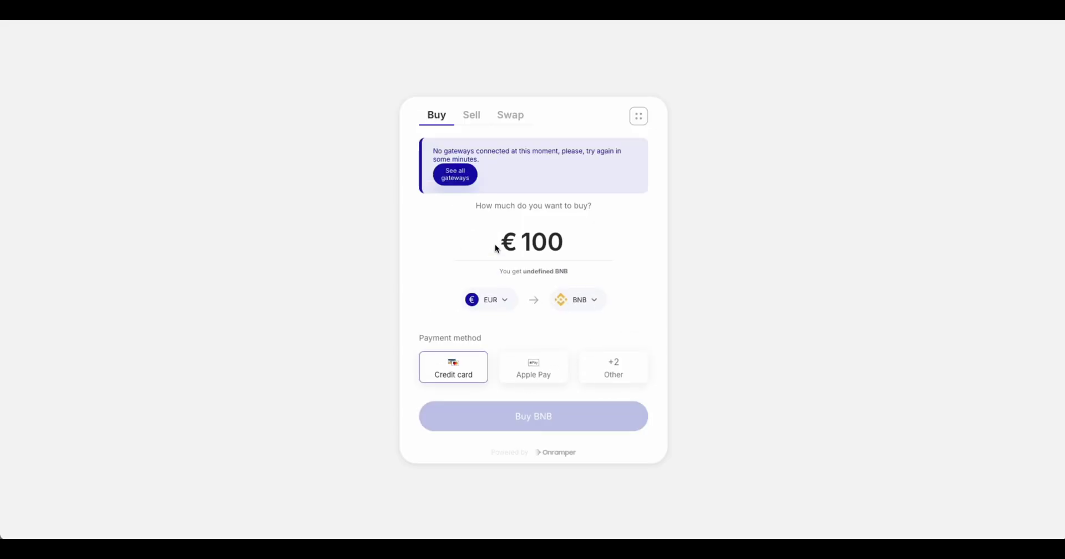
{"action": "left_click", "coordinate": [505, 300]}
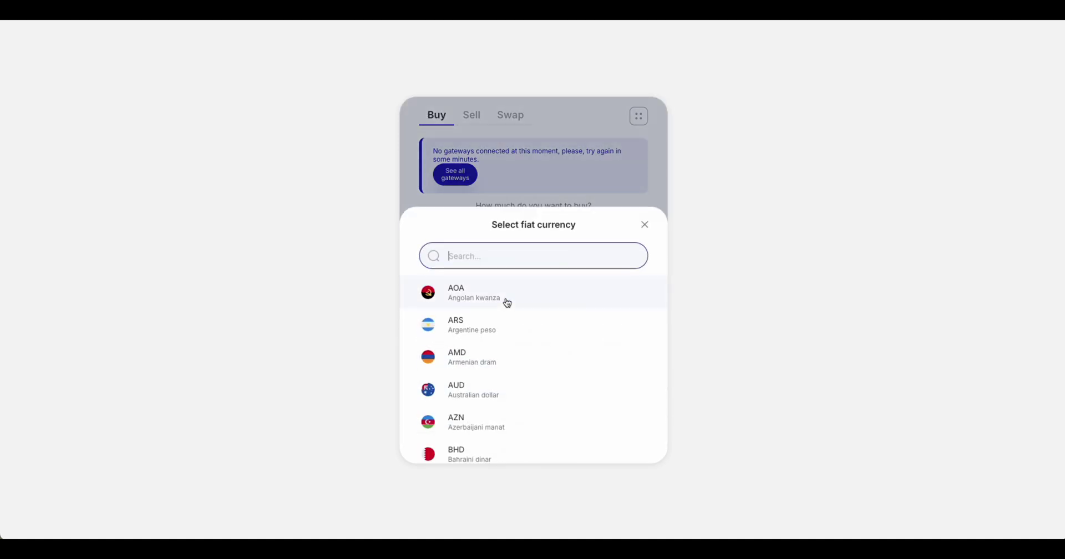
{"action": "left_click", "coordinate": [646, 226]}
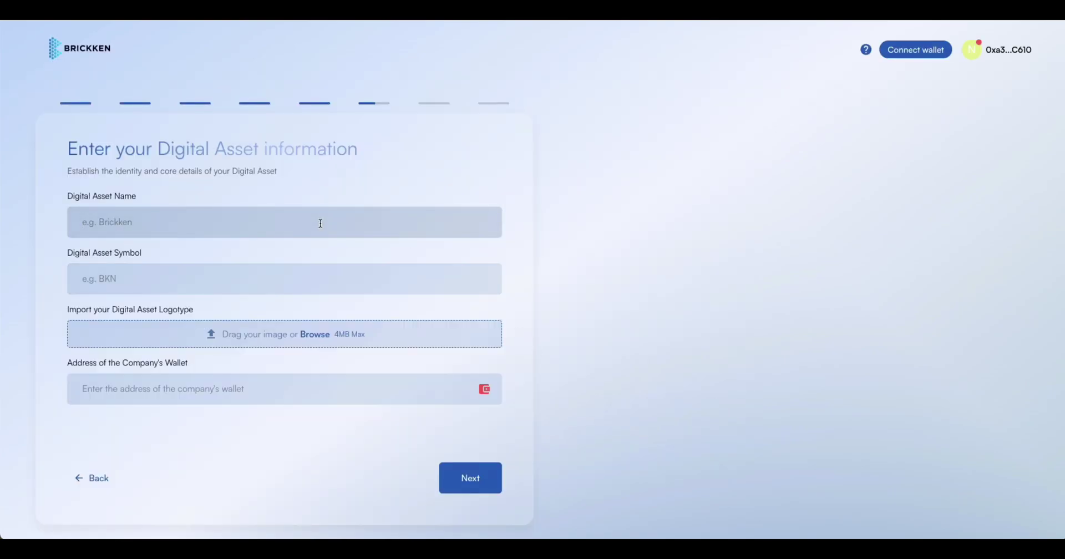
Name the asset 'Digital Asset Name' with symbol ANY and upload image.png as its logo.
{"action": "type", "text": "Digital Asset Name"}
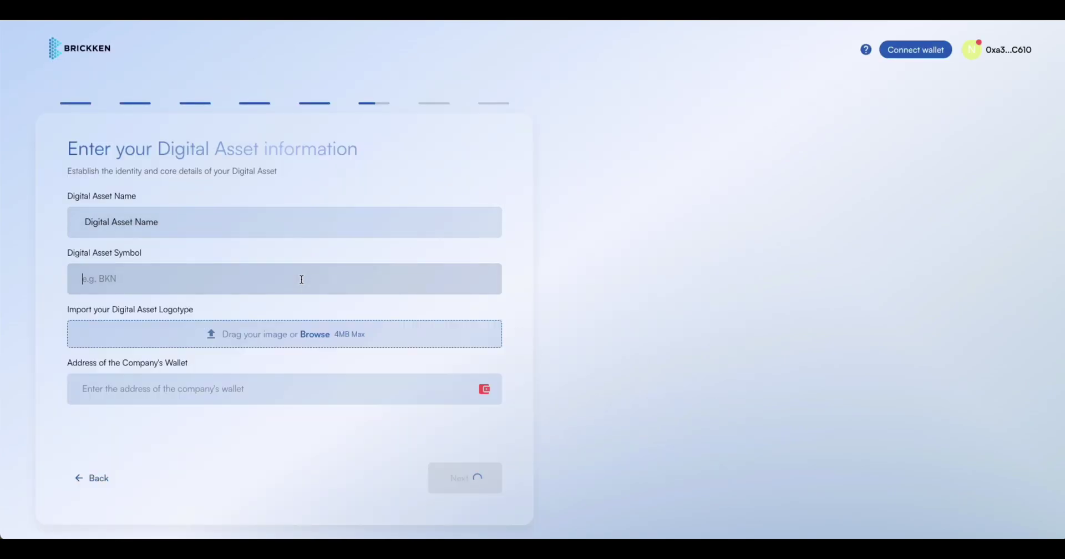
{"action": "left_click", "coordinate": [89, 278]}
{"action": "type", "text": "ANY"}
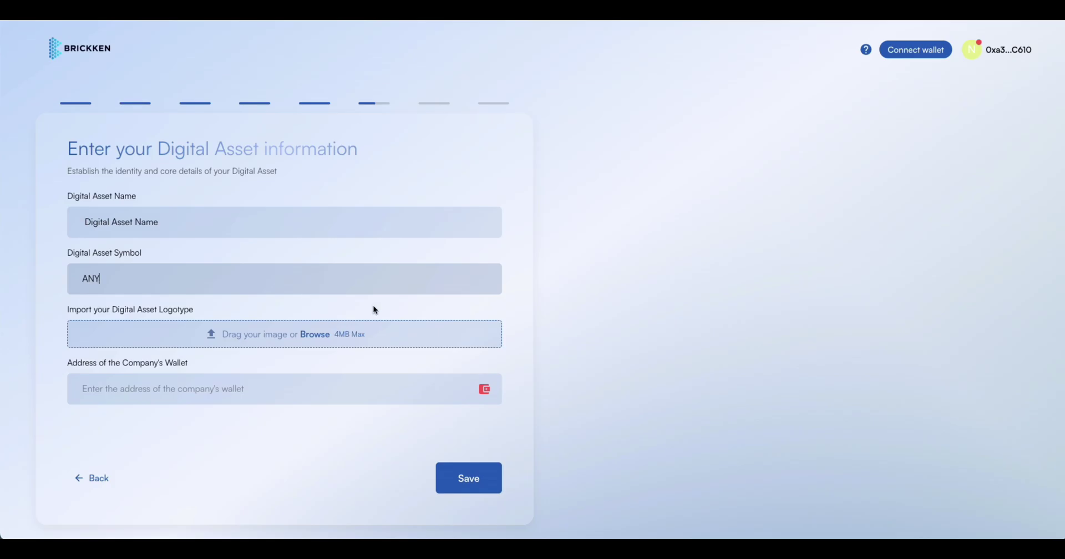
{"action": "left_click", "coordinate": [329, 334]}
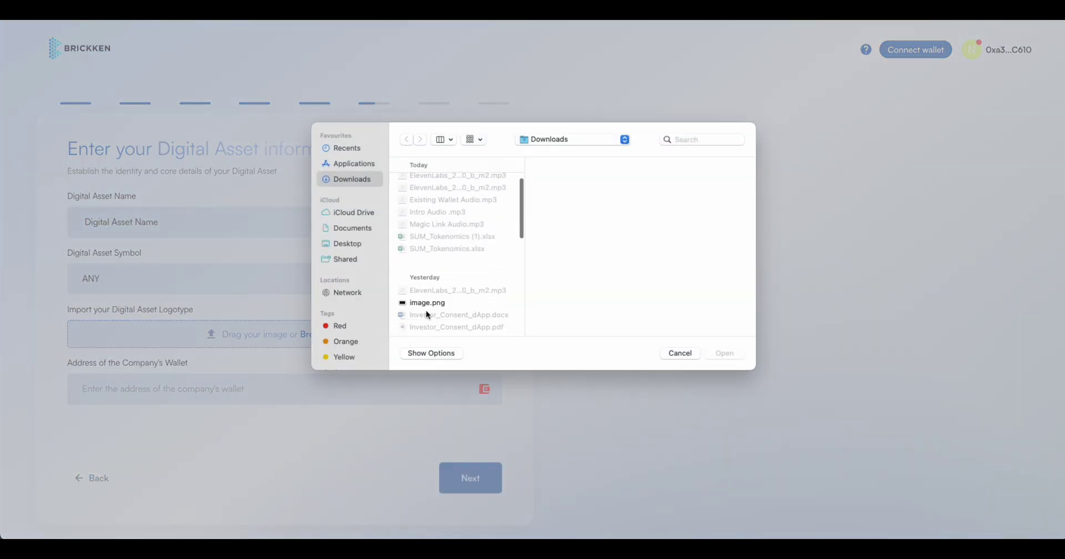
{"action": "left_click", "coordinate": [446, 301]}
{"action": "left_click", "coordinate": [720, 353]}
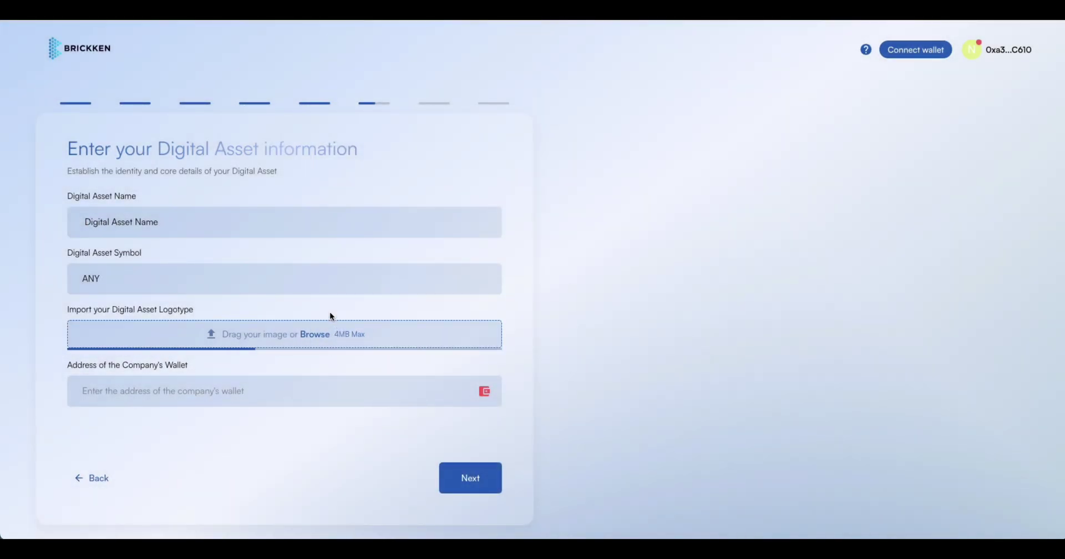
Fill the company wallet address from MetaMask and save the asset information.
{"action": "left_click", "coordinate": [485, 390]}
{"action": "left_click", "coordinate": [475, 373]}
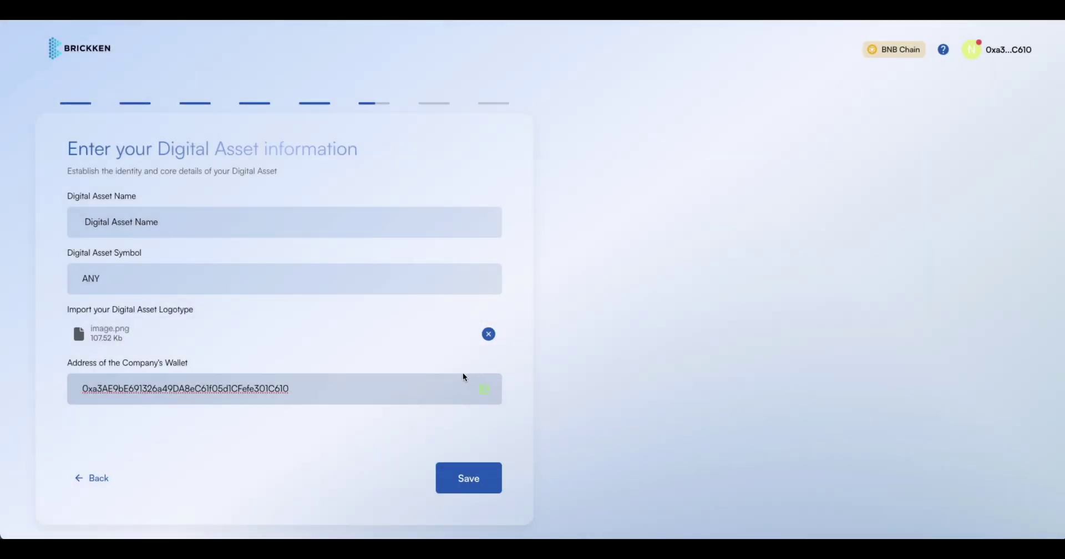
{"action": "left_click", "coordinate": [466, 482]}
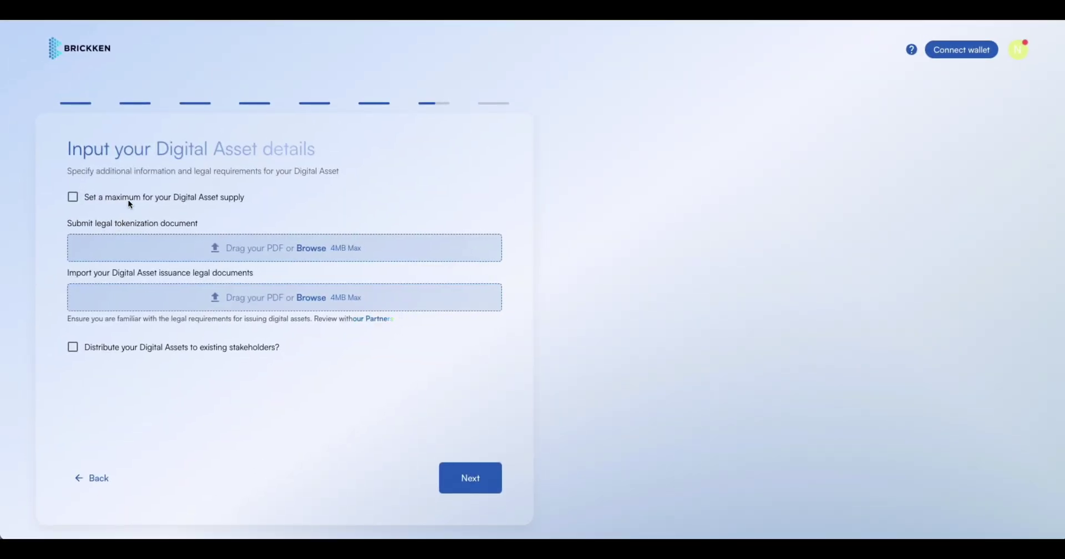
Enable the maximum supply option and replace the default 0 with 10000.
{"action": "left_click", "coordinate": [72, 198]}
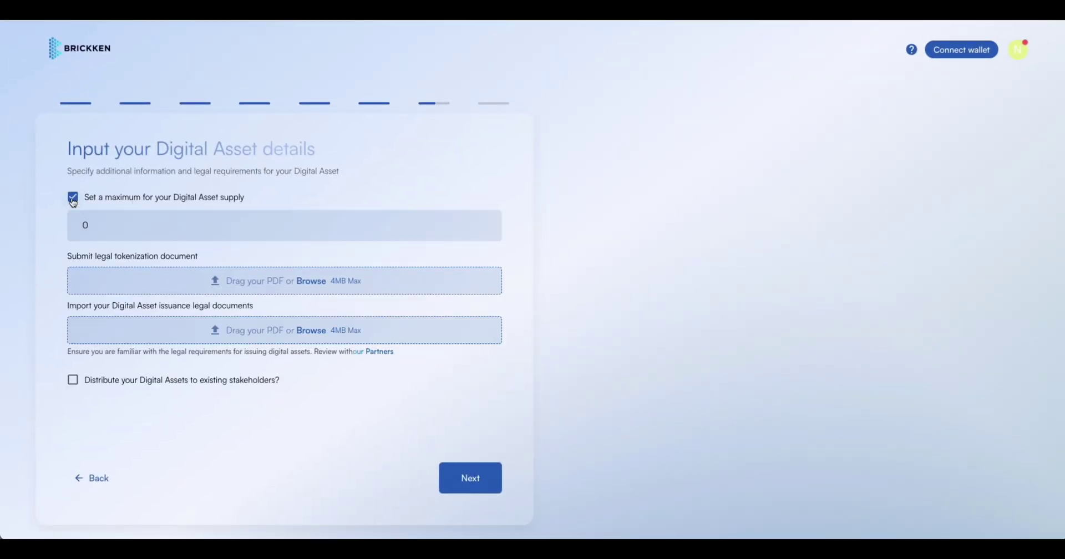
{"action": "left_click", "coordinate": [112, 226]}
{"action": "key", "text": "BackSpace"}
{"action": "type", "text": "10000"}
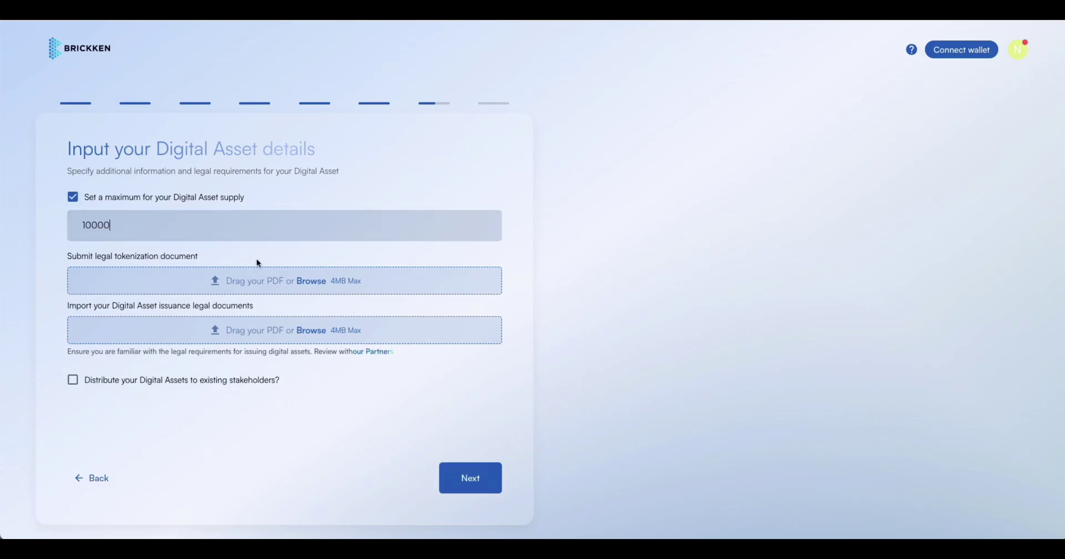
Upload LEGAL DOC 1.pdf for tokenization and LEGAL DOC 2.pdf for issuance from Downloads.
{"action": "left_click", "coordinate": [313, 287]}
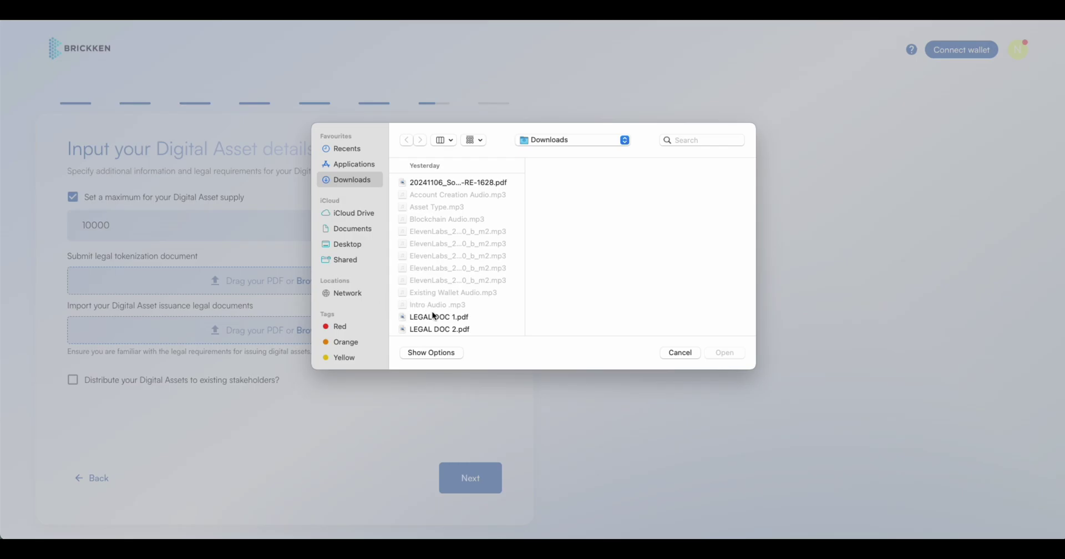
{"action": "left_click", "coordinate": [478, 318]}
{"action": "left_click", "coordinate": [728, 354]}
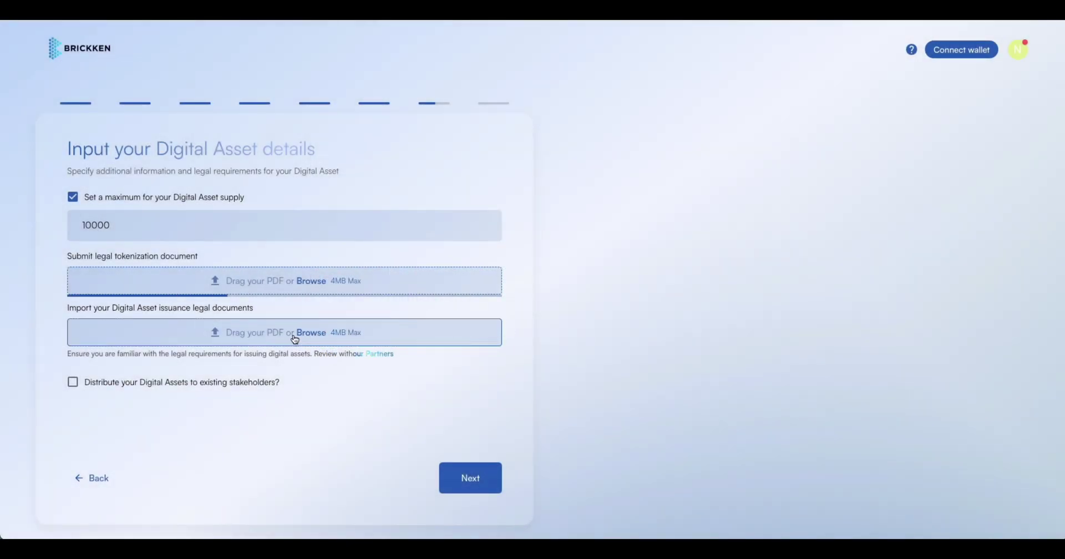
{"action": "left_click", "coordinate": [299, 333]}
{"action": "left_click", "coordinate": [461, 330]}
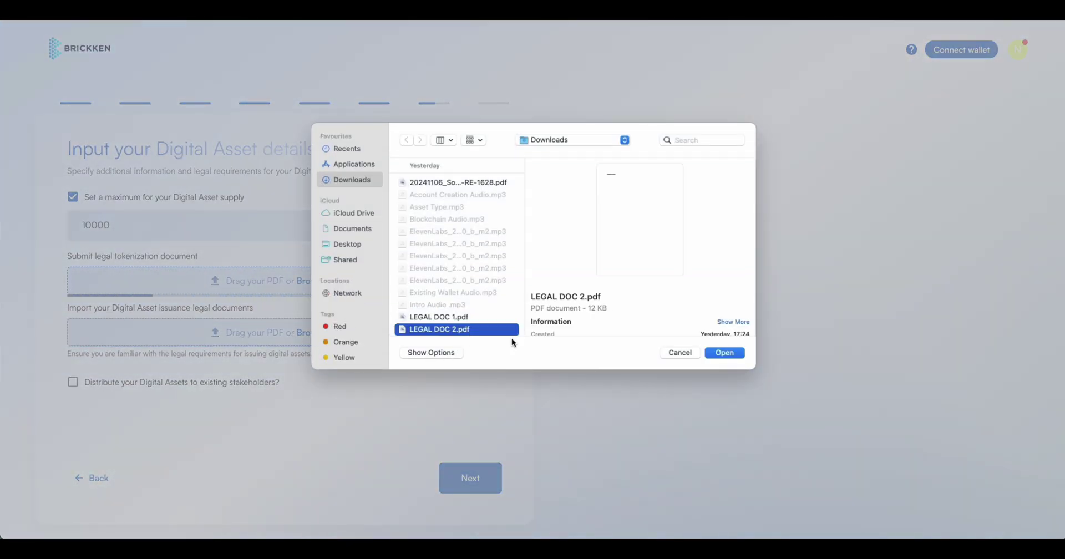
{"action": "left_click", "coordinate": [724, 353]}
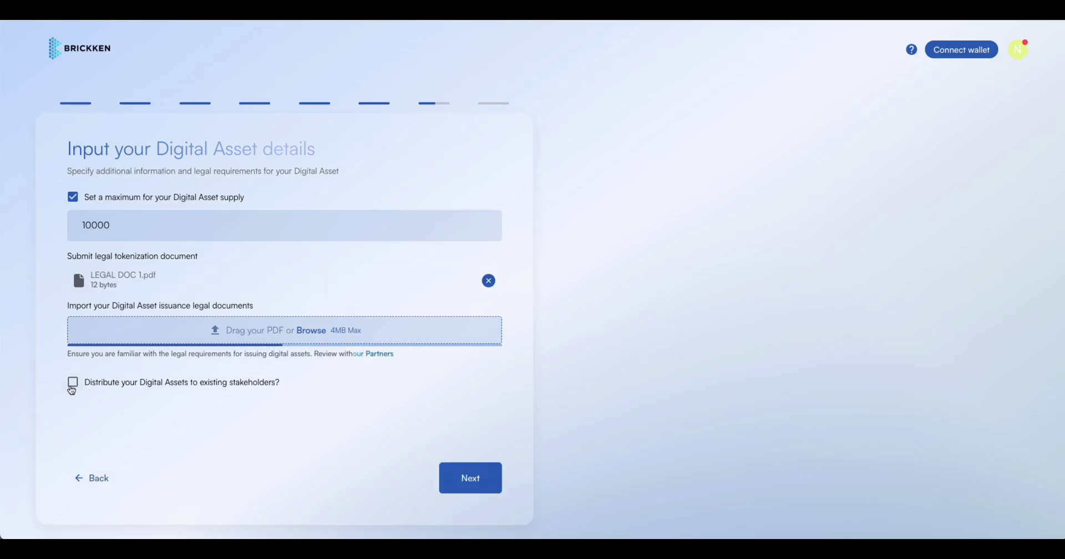
Enable distributing 100 assets and paste the copied MetaMask address as Investor 1's wallet.
{"action": "left_click", "coordinate": [71, 388]}
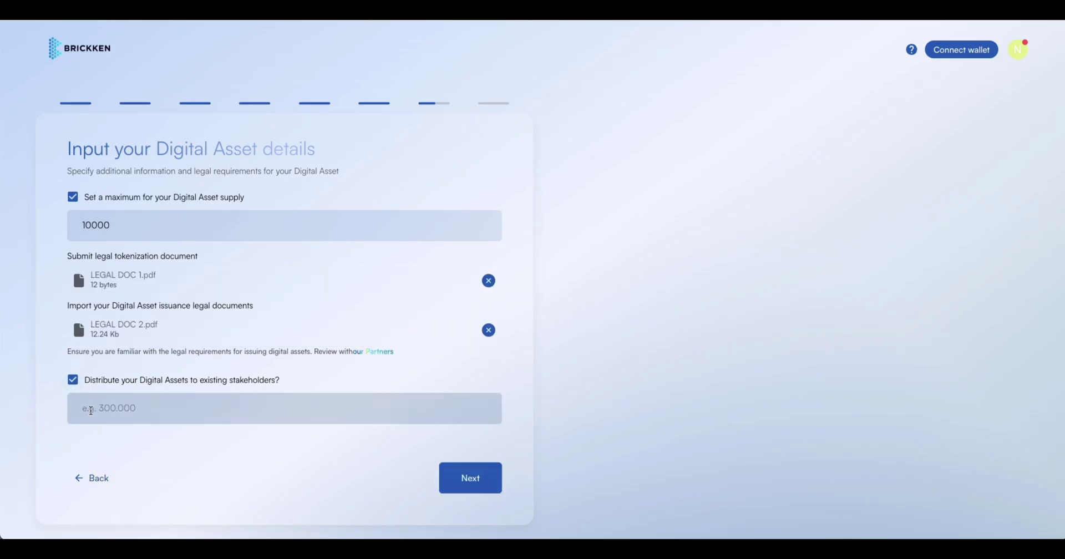
{"action": "left_click", "coordinate": [130, 411]}
{"action": "type", "text": "100"}
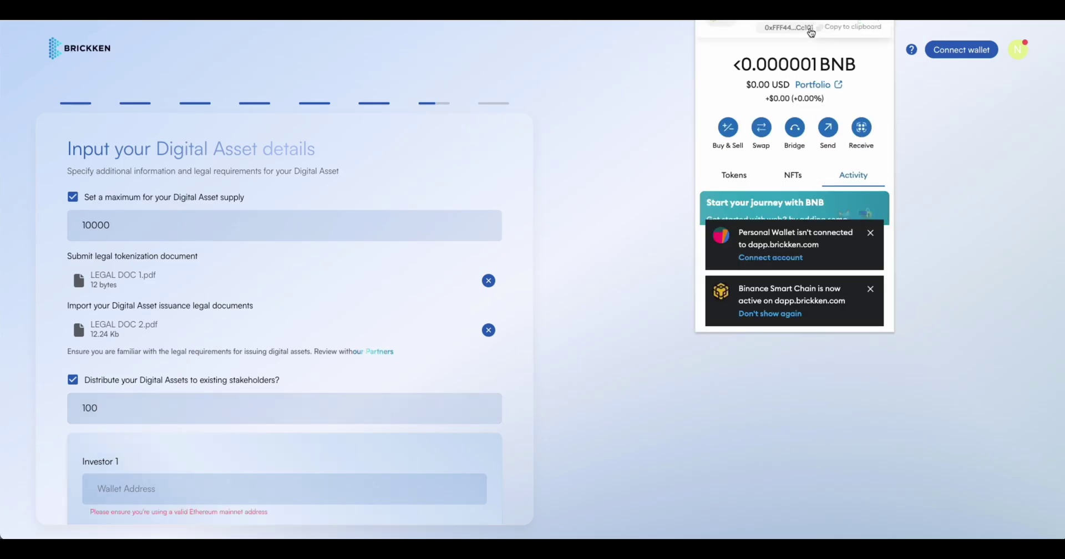
{"action": "left_click", "coordinate": [827, 33]}
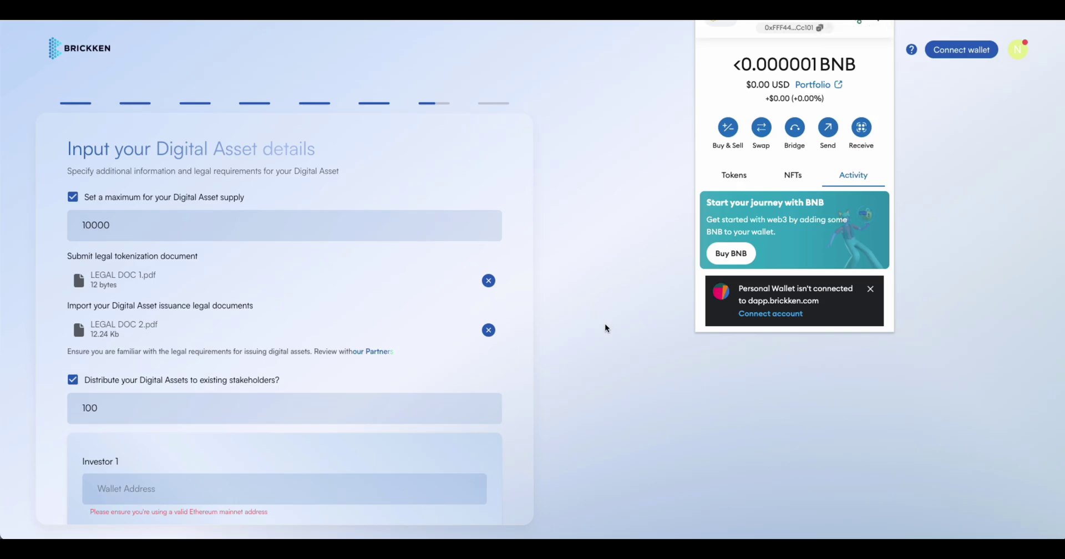
{"action": "left_click", "coordinate": [140, 489]}
{"action": "key", "text": "ctrl+v"}
{"action": "scroll", "coordinate": [141, 489], "scroll_direction": "down", "scroll_amount": 3}
Give Investor 1 an amount of 100 and their e-mail, then continue to the summary.
{"action": "left_click", "coordinate": [143, 370]}
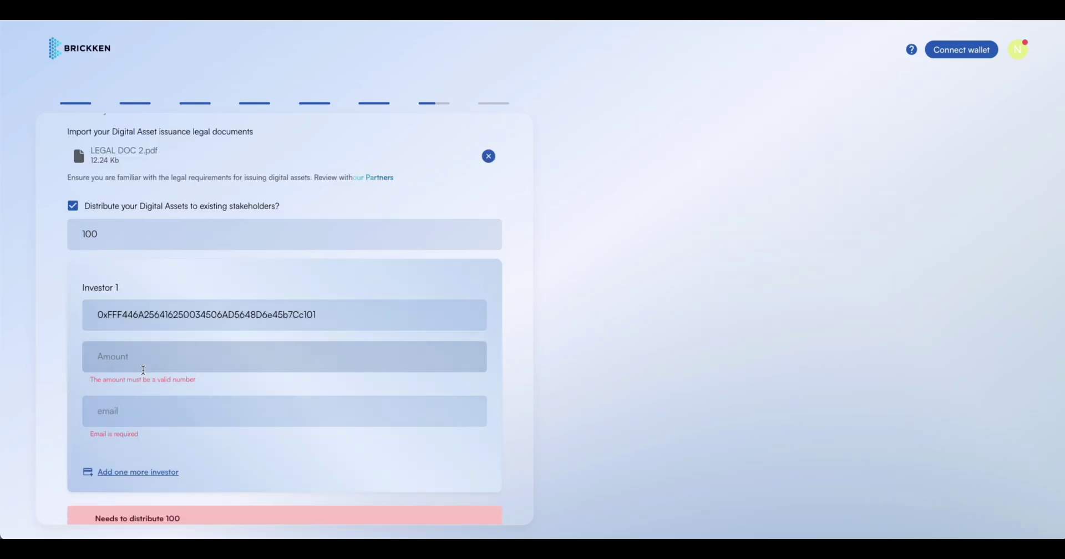
{"action": "type", "text": "100"}
{"action": "left_click", "coordinate": [157, 398]}
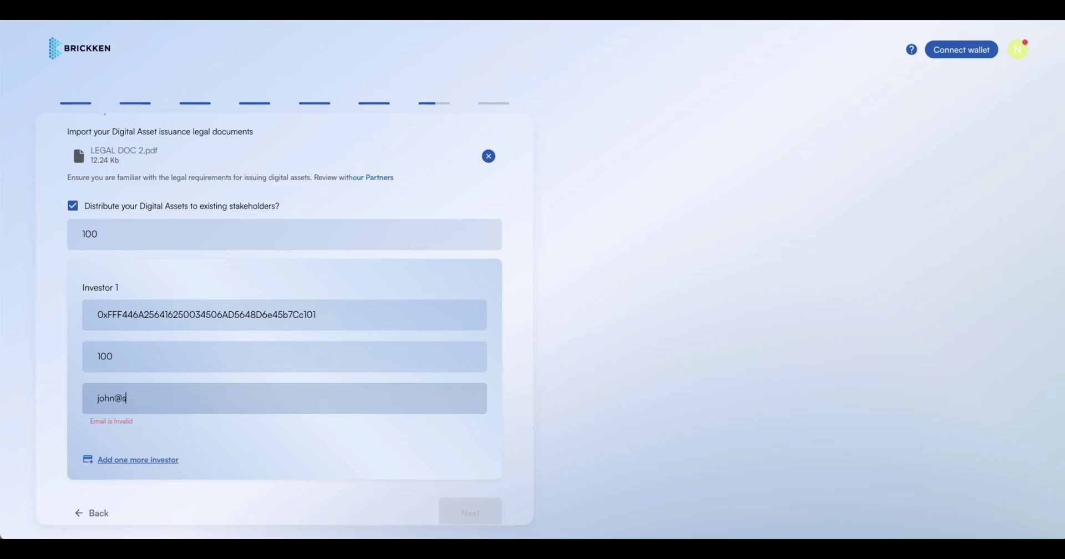
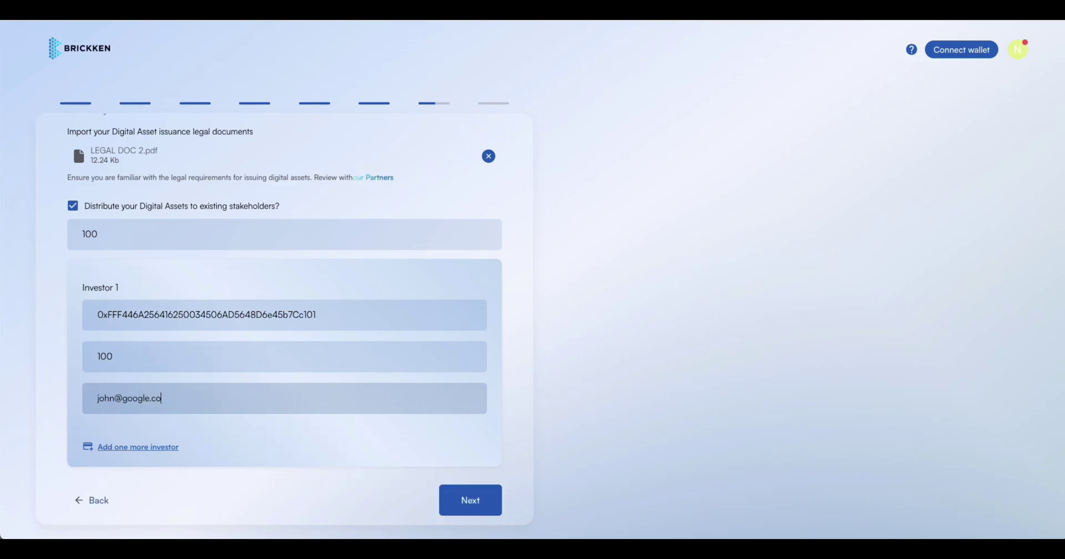
{"action": "scroll", "coordinate": [277, 447], "scroll_direction": "down", "scroll_amount": 1}
{"action": "left_click", "coordinate": [444, 487]}
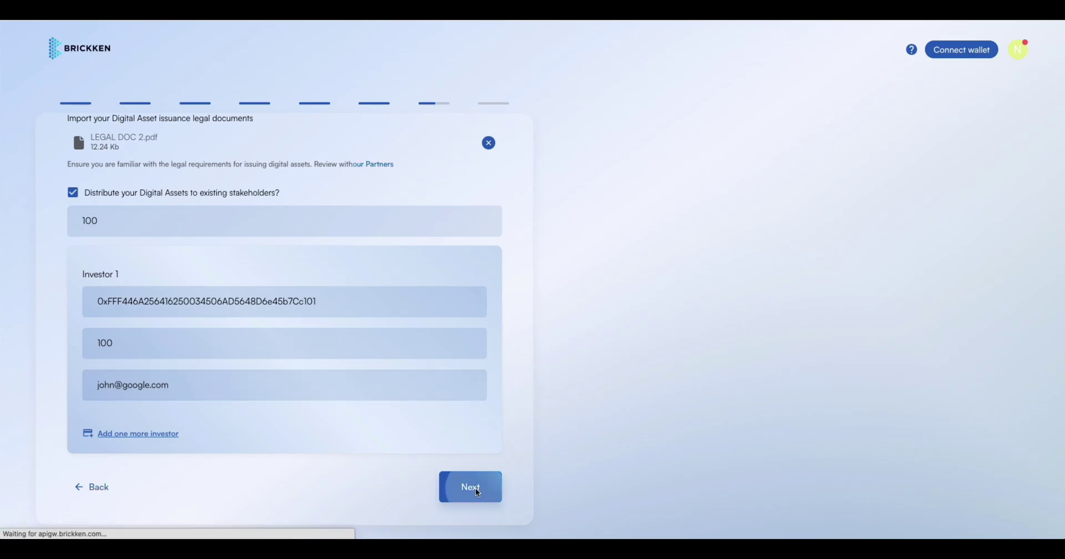
{"action": "left_click", "coordinate": [481, 491]}
Connect the MetaMask wallet and approve the transaction that creates the digital asset.
{"action": "scroll", "coordinate": [316, 344], "scroll_direction": "down", "scroll_amount": 4}
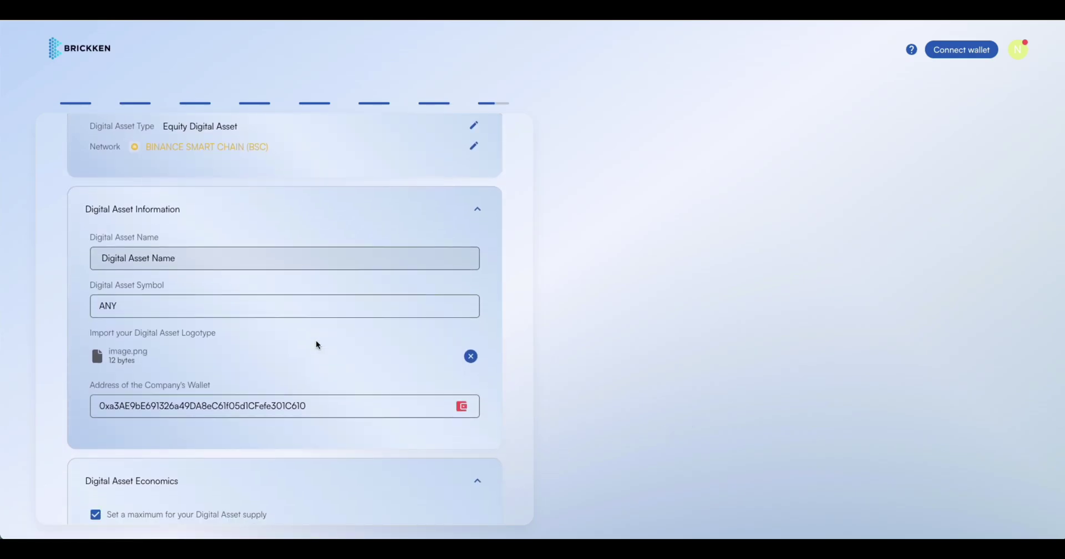
{"action": "left_click", "coordinate": [465, 316]}
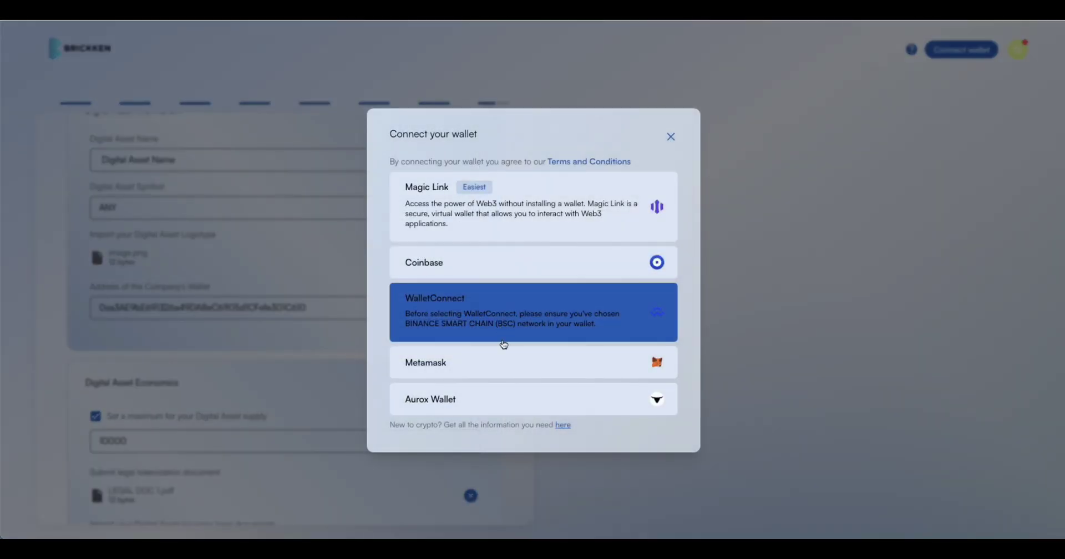
{"action": "left_click", "coordinate": [507, 358]}
{"action": "scroll", "coordinate": [466, 355], "scroll_direction": "down", "scroll_amount": 7}
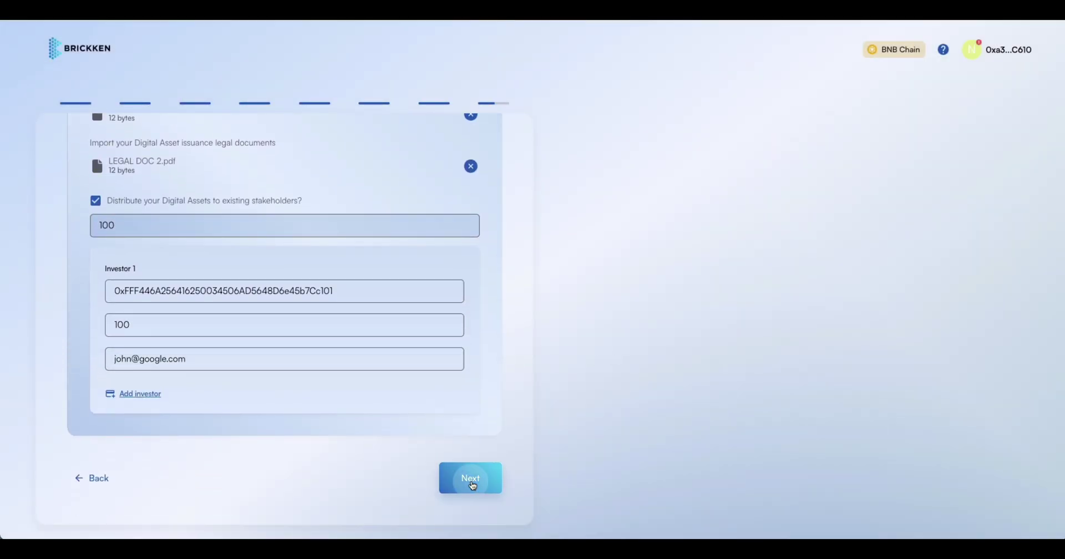
{"action": "left_click", "coordinate": [471, 482]}
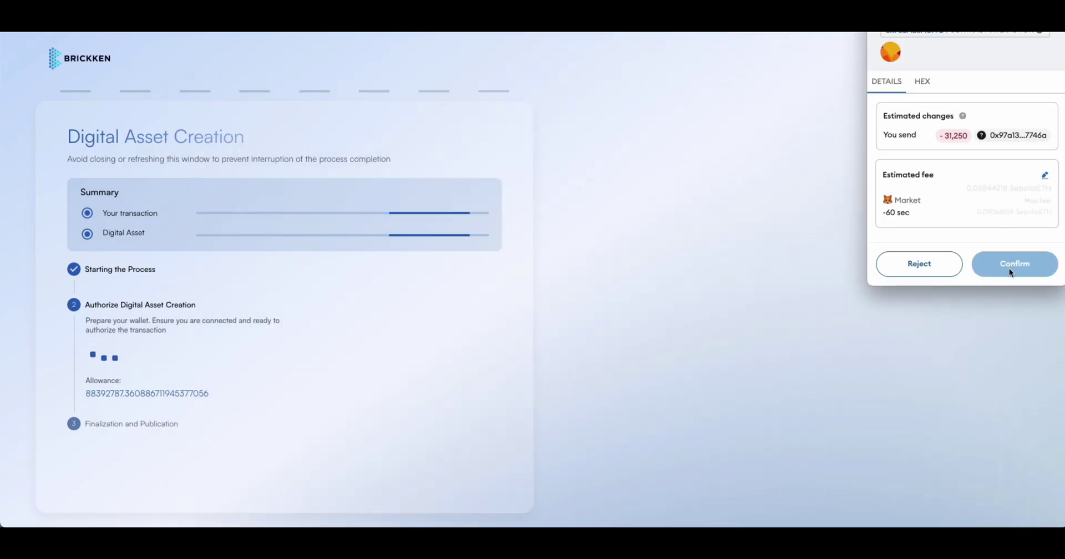
{"action": "left_click", "coordinate": [1017, 272]}
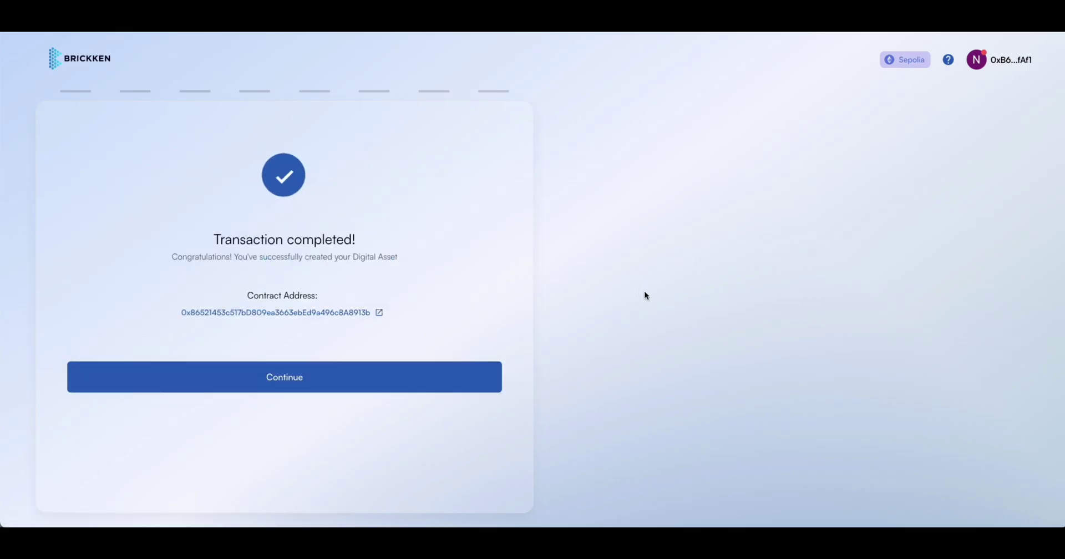
Inspect the new contract address on Etherscan, then continue to the HW Energy Token dashboard.
{"action": "left_click_drag", "start_coordinate": [164, 255], "coordinate": [367, 268]}
{"action": "left_click", "coordinate": [413, 268]}
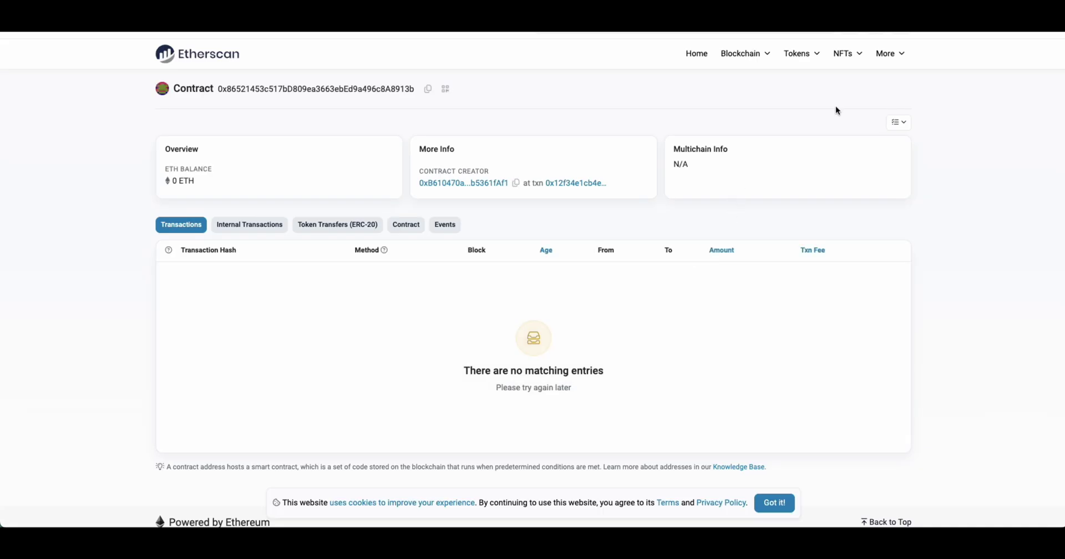
{"action": "key", "text": "ctrl+w"}
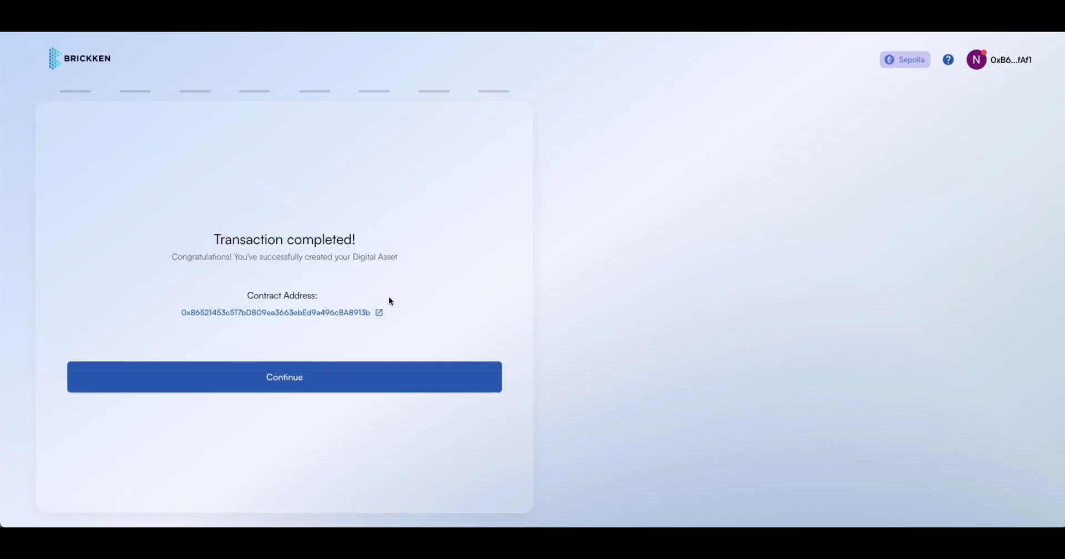
{"action": "left_click", "coordinate": [327, 371]}
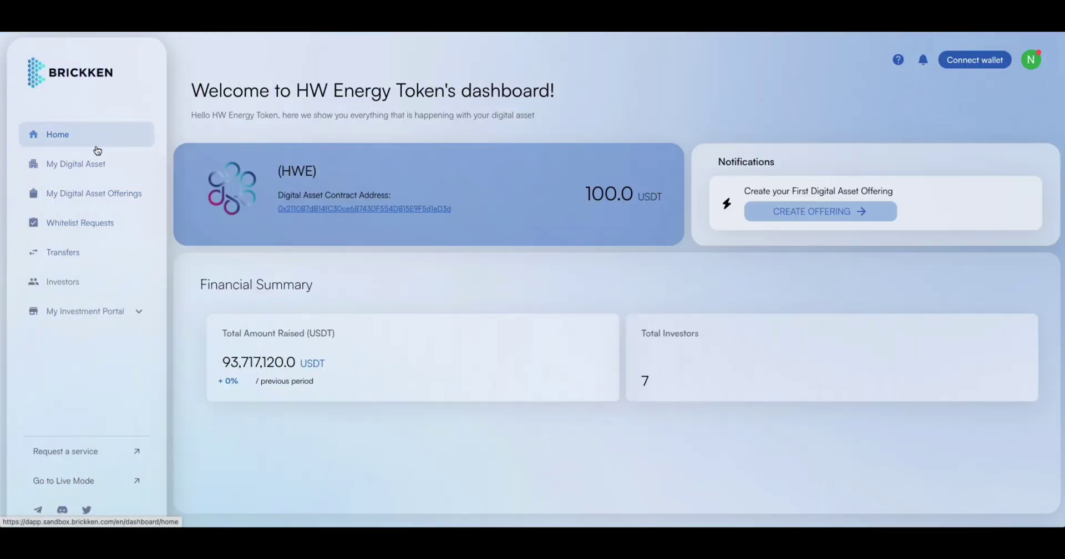
Open My Investment Portal from the sidebar and collapse its menu section.
{"action": "left_click", "coordinate": [88, 311]}
{"action": "left_click", "coordinate": [91, 313]}
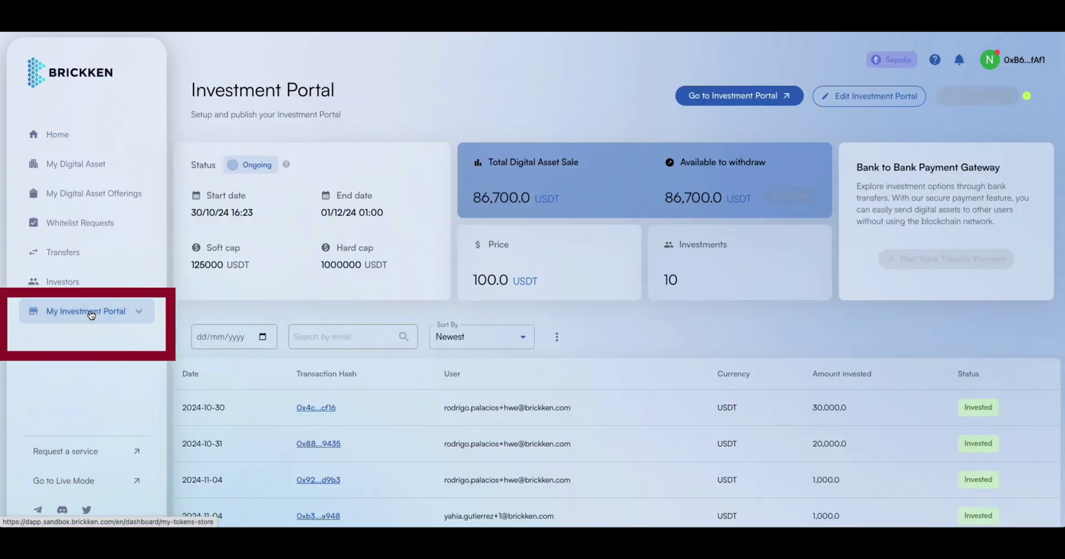
{"action": "left_click", "coordinate": [854, 97]}
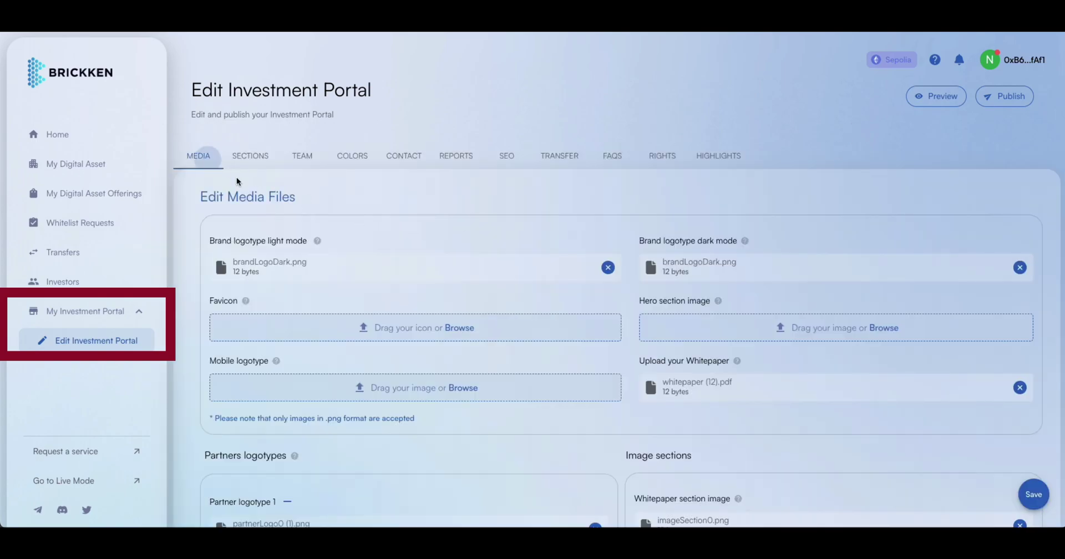
{"action": "scroll", "coordinate": [493, 312], "scroll_direction": "down", "scroll_amount": 1}
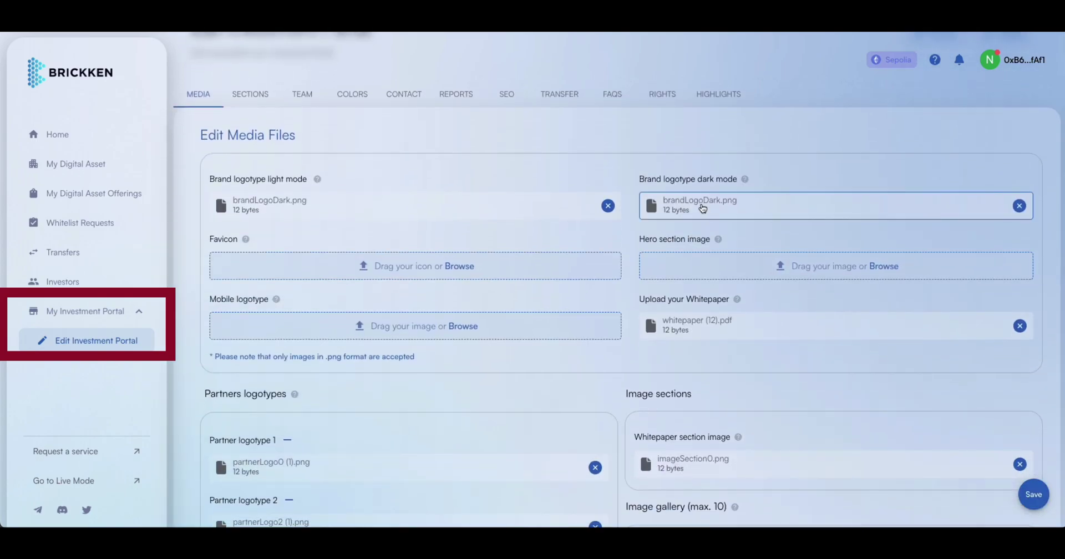
{"action": "scroll", "coordinate": [571, 262], "scroll_direction": "down", "scroll_amount": 3}
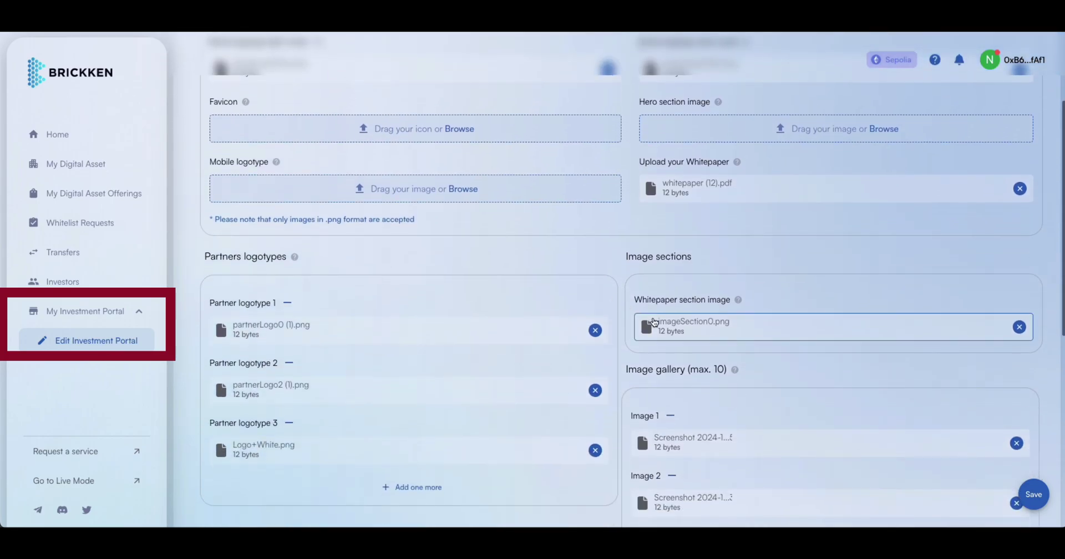
{"action": "scroll", "coordinate": [657, 325], "scroll_direction": "down", "scroll_amount": 2}
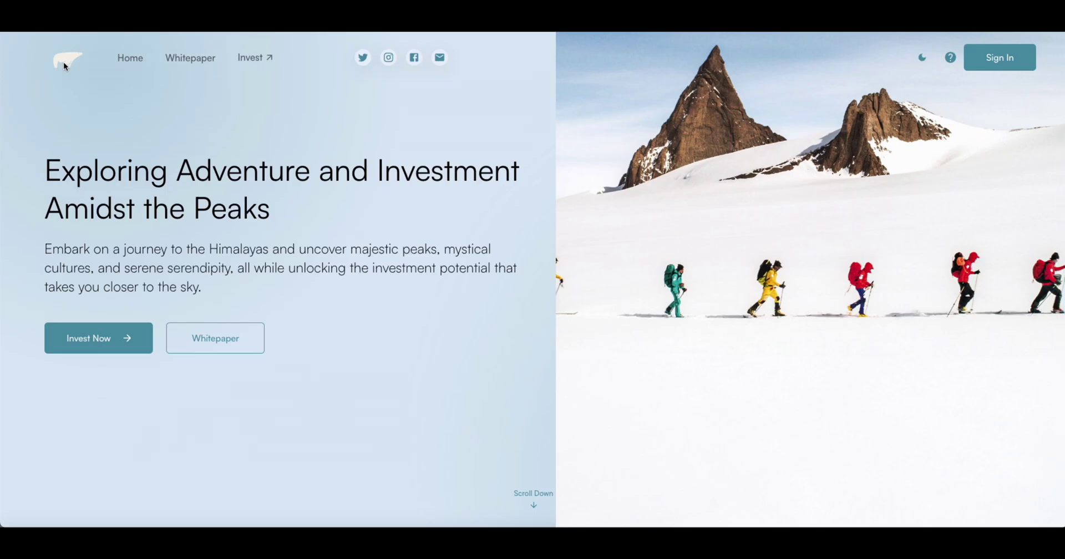
{"action": "scroll", "coordinate": [293, 214], "scroll_direction": "down", "scroll_amount": 1}
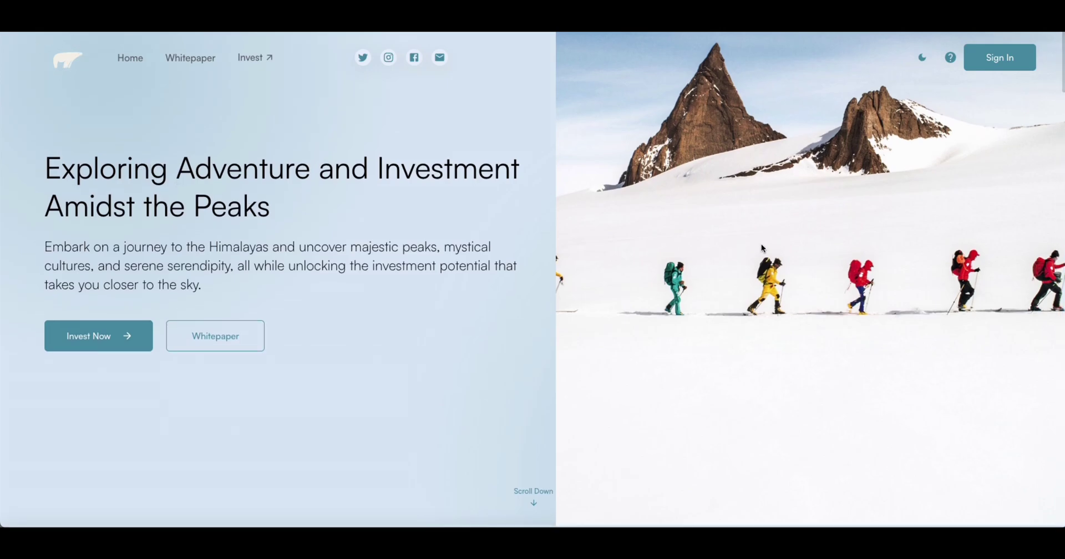
{"action": "scroll", "coordinate": [766, 250], "scroll_direction": "down", "scroll_amount": 10}
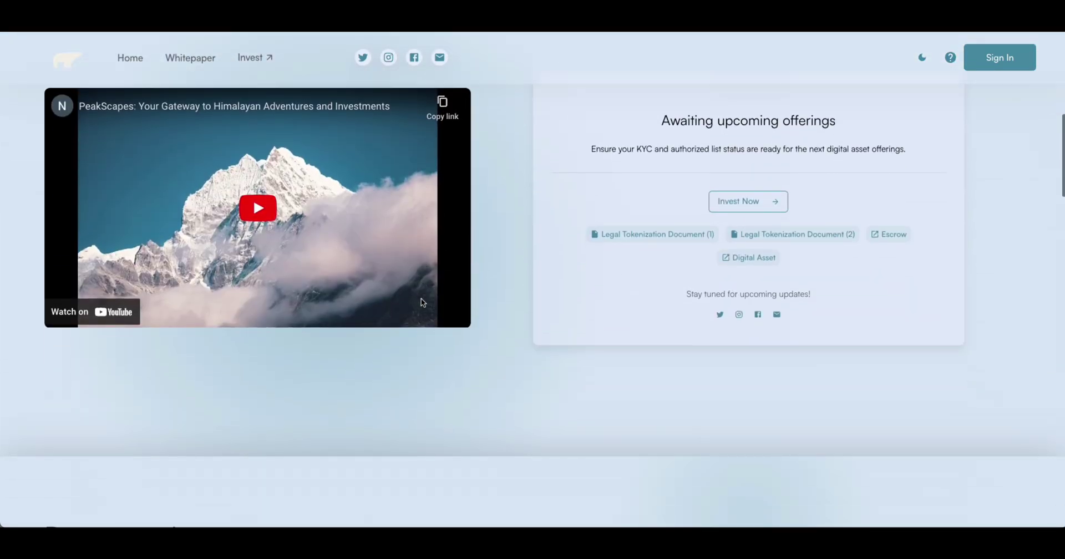
{"action": "scroll", "coordinate": [422, 302], "scroll_direction": "down", "scroll_amount": 15}
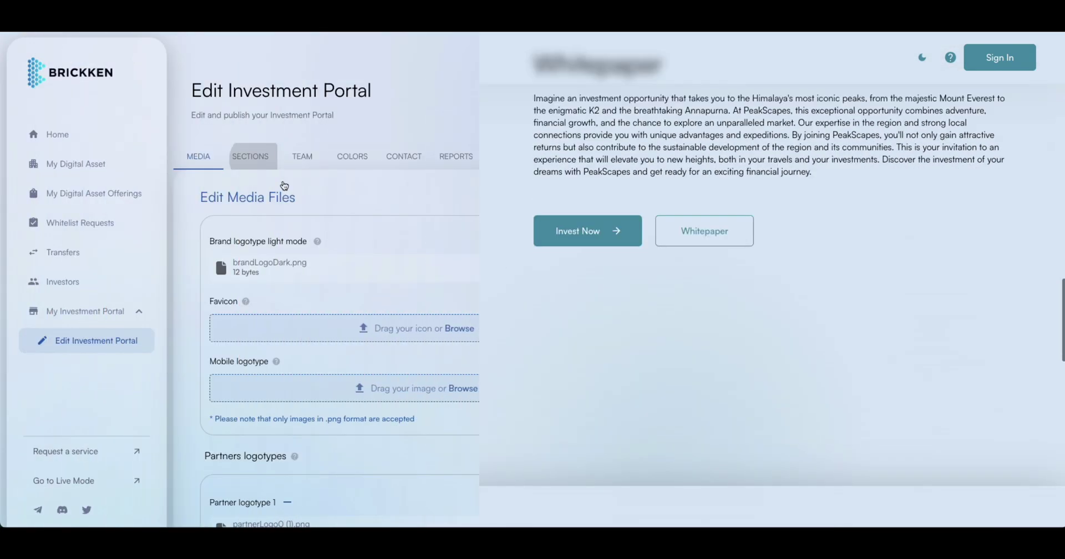
Scroll through the SECTIONS settings and highlight the four Reasons to Invest card texts.
{"action": "left_click", "coordinate": [266, 158]}
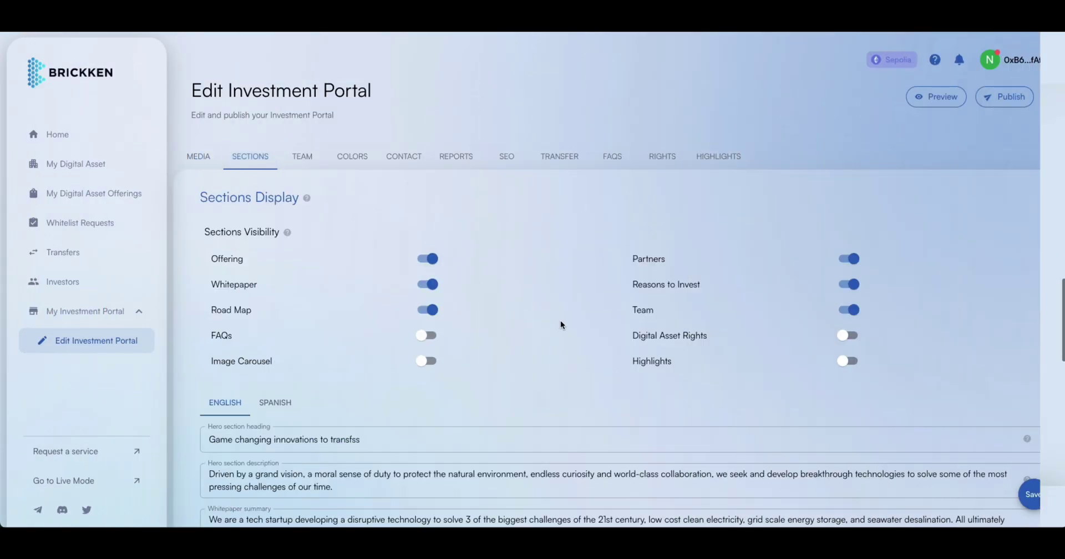
{"action": "scroll", "coordinate": [561, 325], "scroll_direction": "down", "scroll_amount": 2}
{"action": "scroll", "coordinate": [561, 323], "scroll_direction": "down", "scroll_amount": 2}
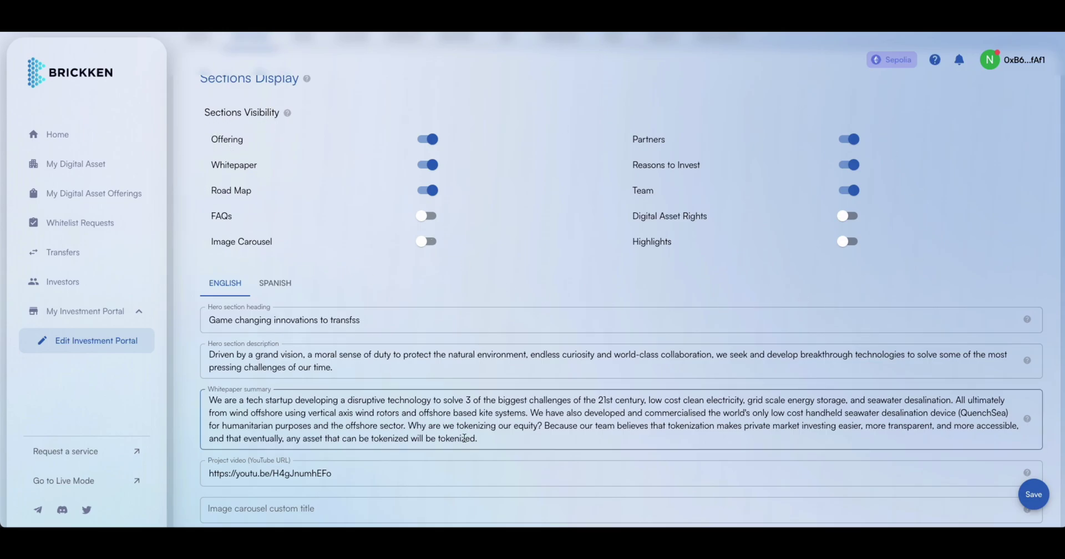
{"action": "scroll", "coordinate": [465, 438], "scroll_direction": "down", "scroll_amount": 2}
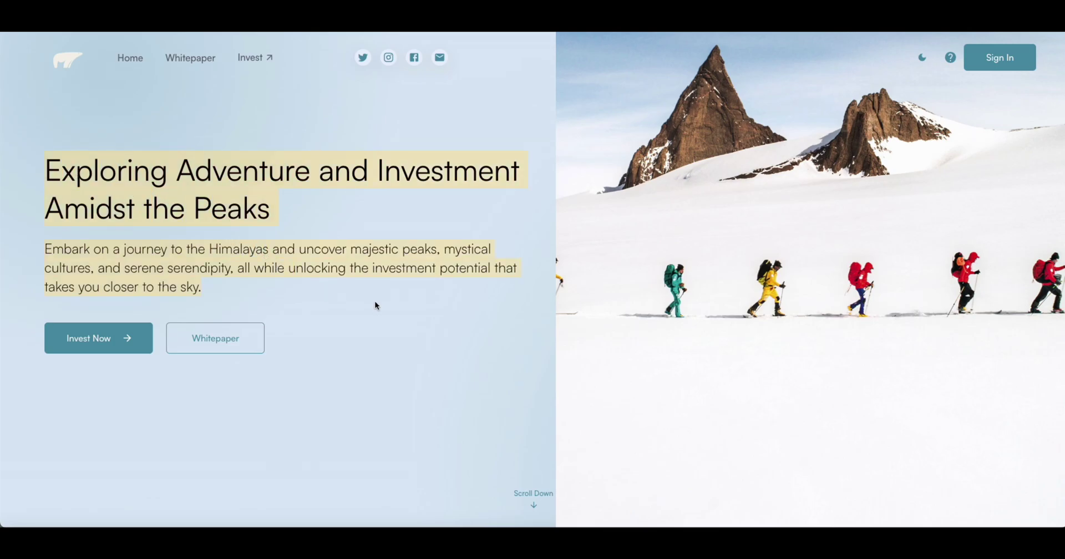
{"action": "scroll", "coordinate": [375, 316], "scroll_direction": "down", "scroll_amount": 5}
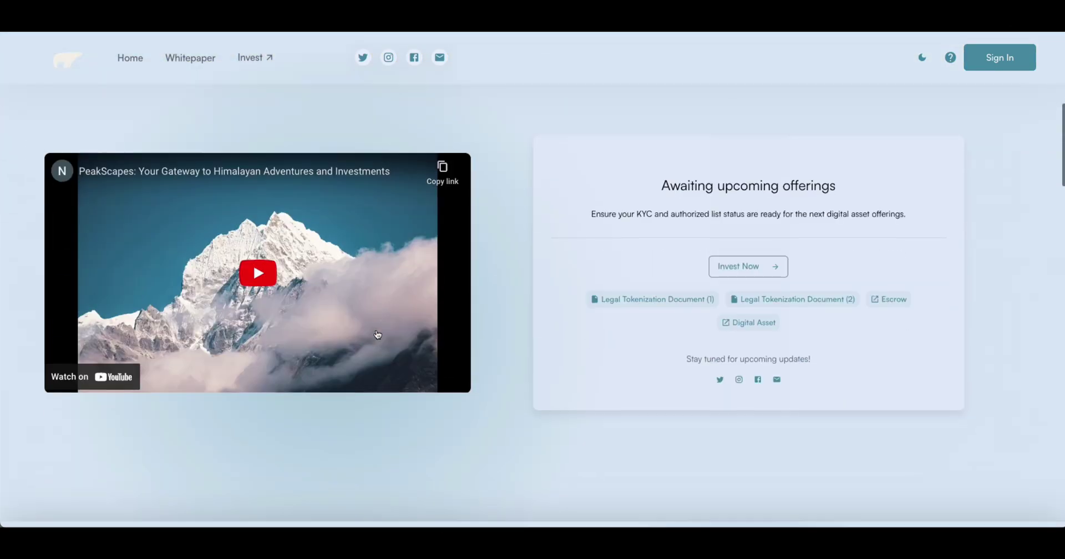
{"action": "scroll", "coordinate": [376, 333], "scroll_direction": "down", "scroll_amount": 5}
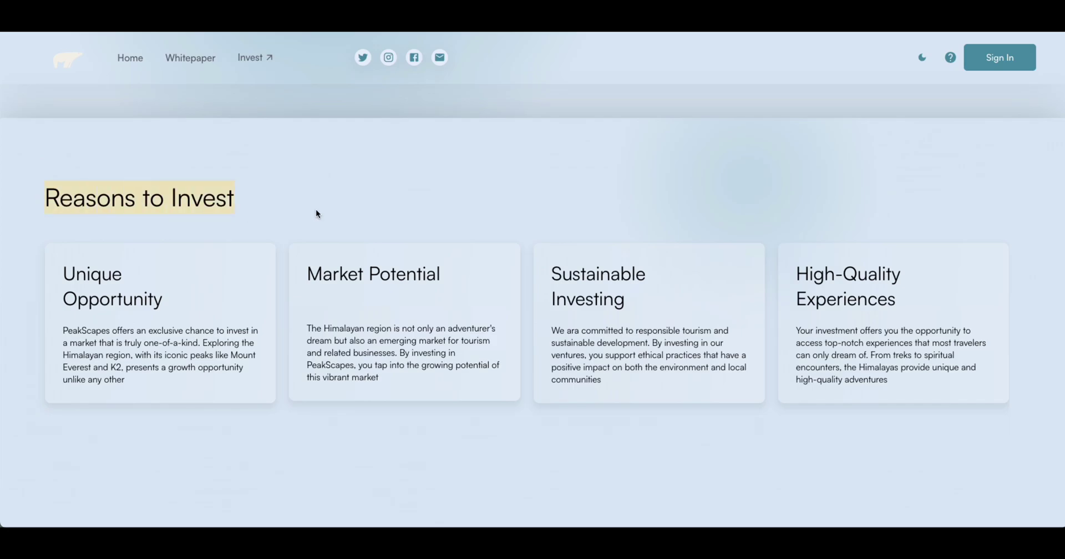
{"action": "left_click_drag", "start_coordinate": [283, 303], "coordinate": [814, 355]}
{"action": "scroll", "coordinate": [592, 442], "scroll_direction": "down", "scroll_amount": 5}
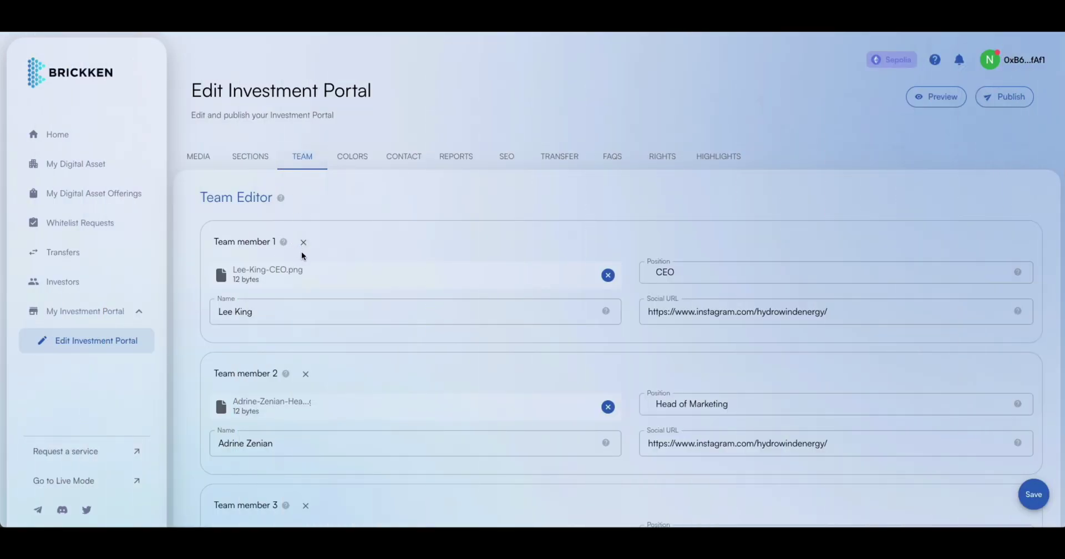
Scroll through the six team members in the TEAM list and preview.
{"action": "scroll", "coordinate": [310, 260], "scroll_direction": "down", "scroll_amount": 2}
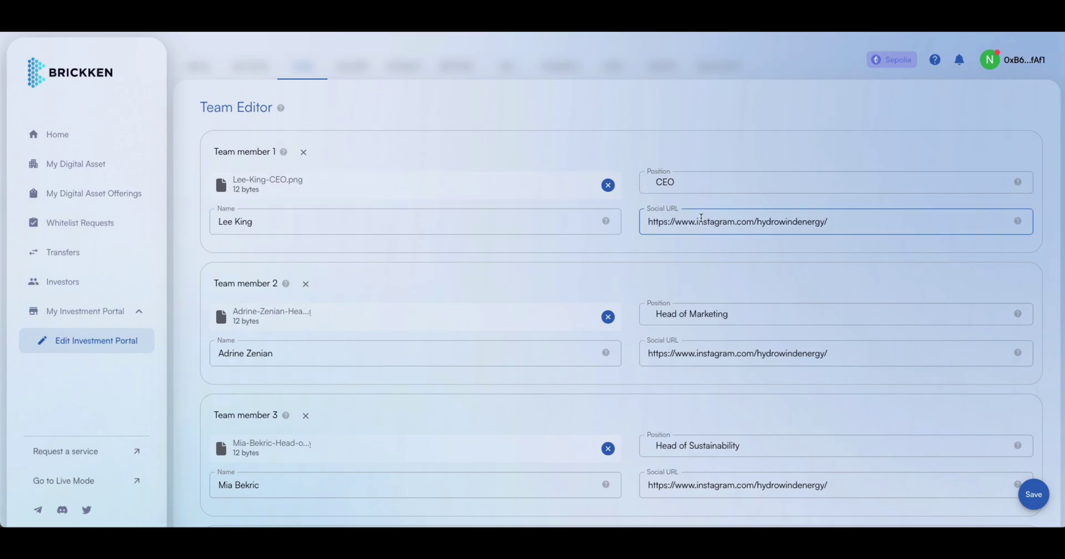
{"action": "scroll", "coordinate": [495, 330], "scroll_direction": "down", "scroll_amount": 7}
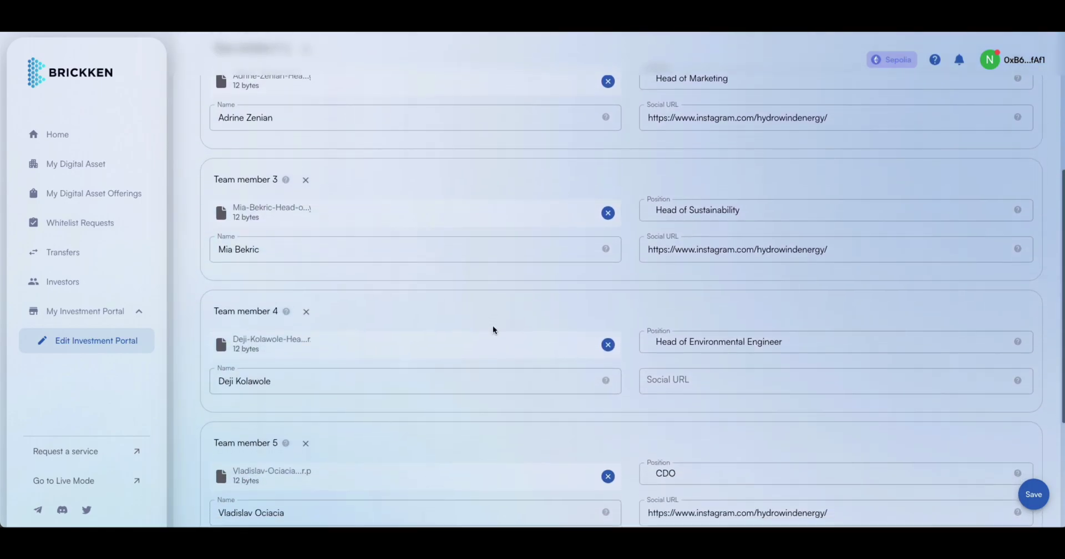
{"action": "scroll", "coordinate": [493, 327], "scroll_direction": "down", "scroll_amount": 2}
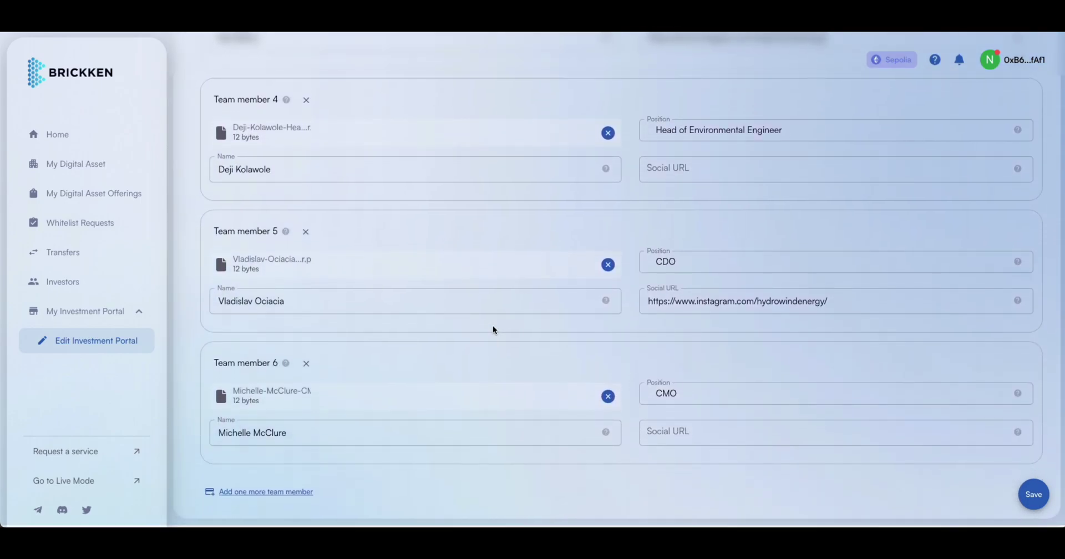
{"action": "scroll", "coordinate": [493, 328], "scroll_direction": "up", "scroll_amount": 3}
{"action": "scroll", "coordinate": [492, 325], "scroll_direction": "up", "scroll_amount": 10}
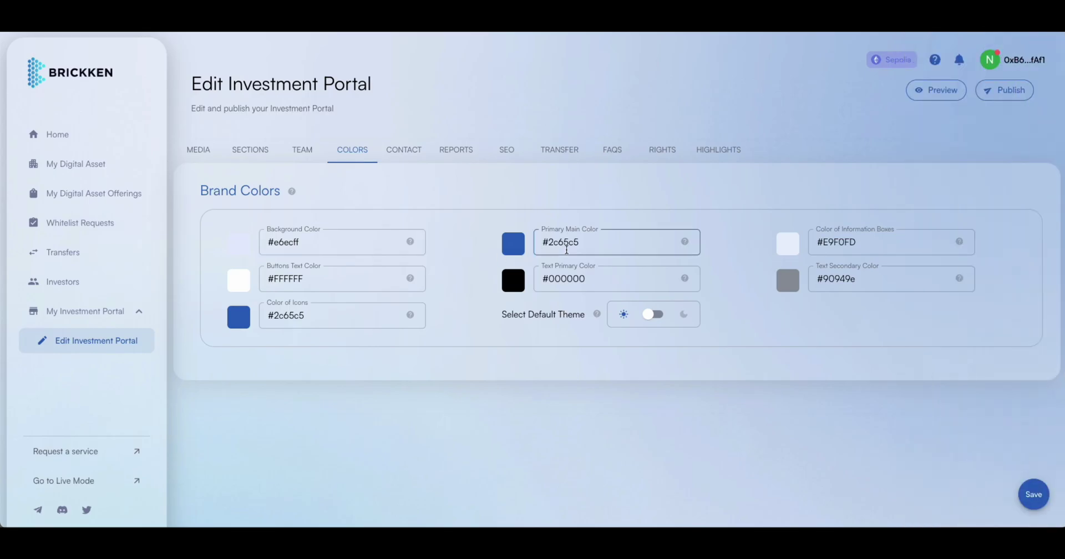
Inspect the #2c65c5 Primary Main Color in its picker and close it unchanged.
{"action": "left_click", "coordinate": [507, 255]}
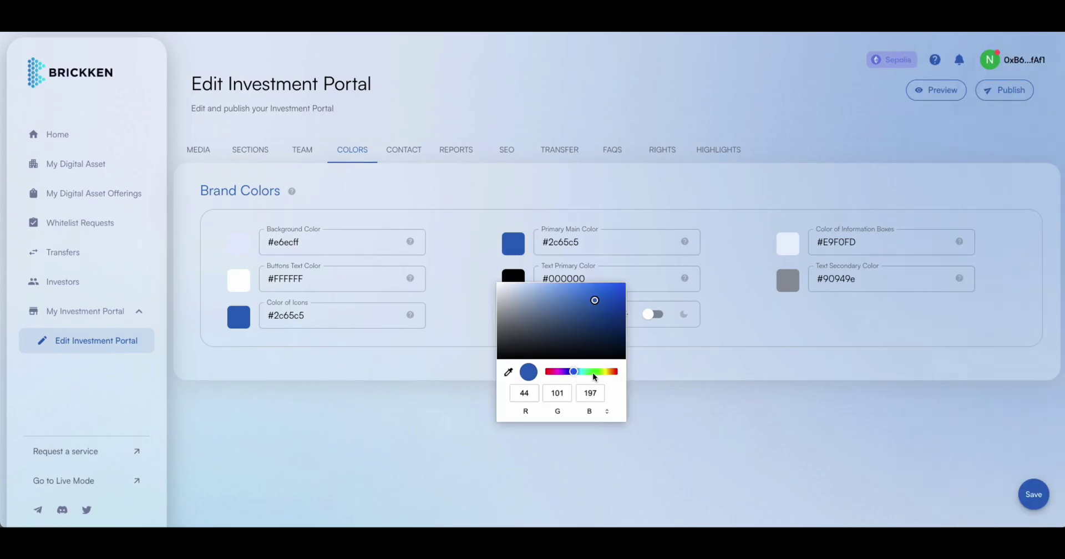
{"action": "left_click", "coordinate": [670, 395]}
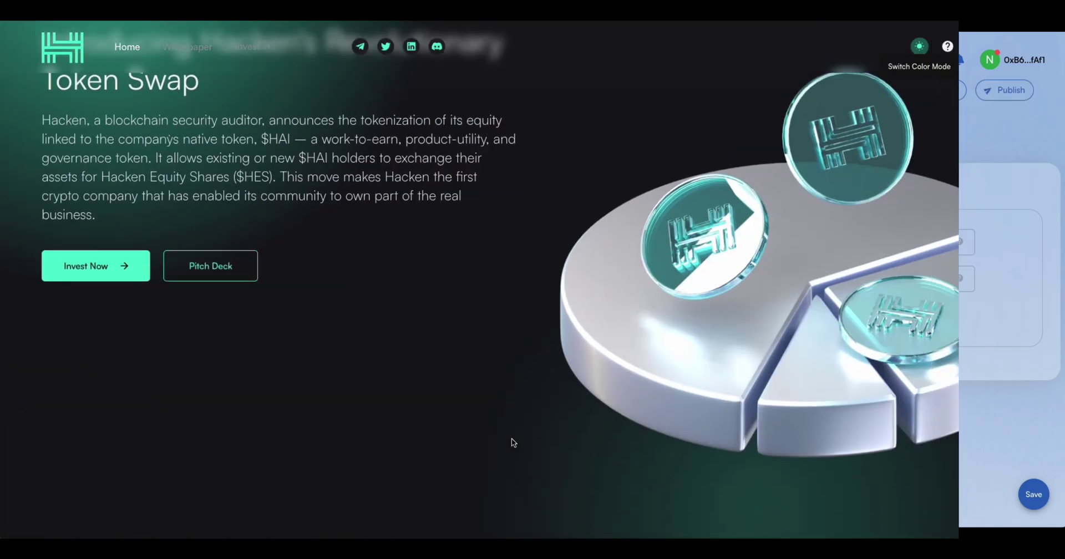
Scroll through the Hacken, Himalaya and Cask Whisky Token demo portals to compare designs.
{"action": "scroll", "coordinate": [511, 442], "scroll_direction": "down", "scroll_amount": 8}
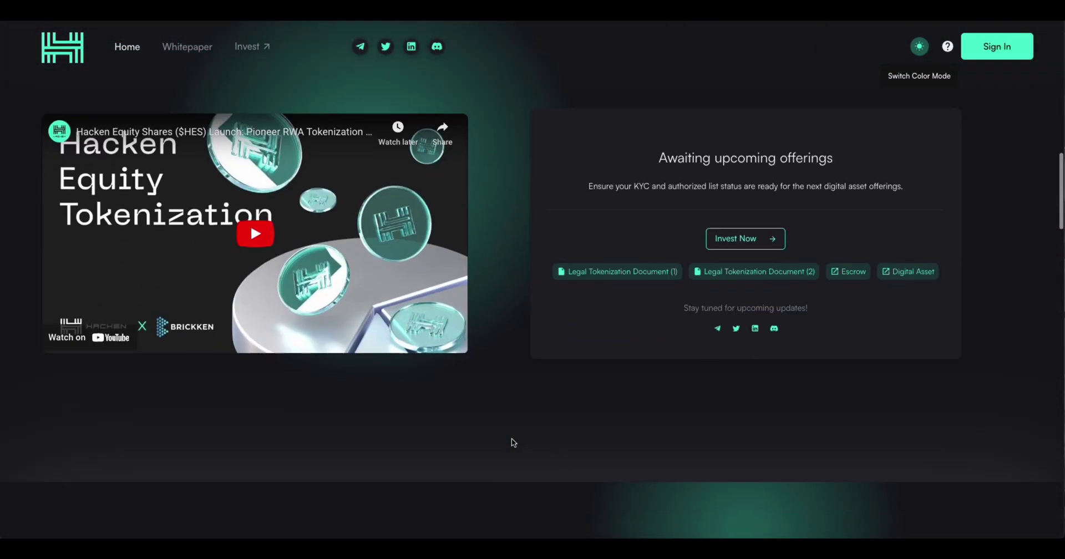
{"action": "scroll", "coordinate": [514, 443], "scroll_direction": "down", "scroll_amount": 15}
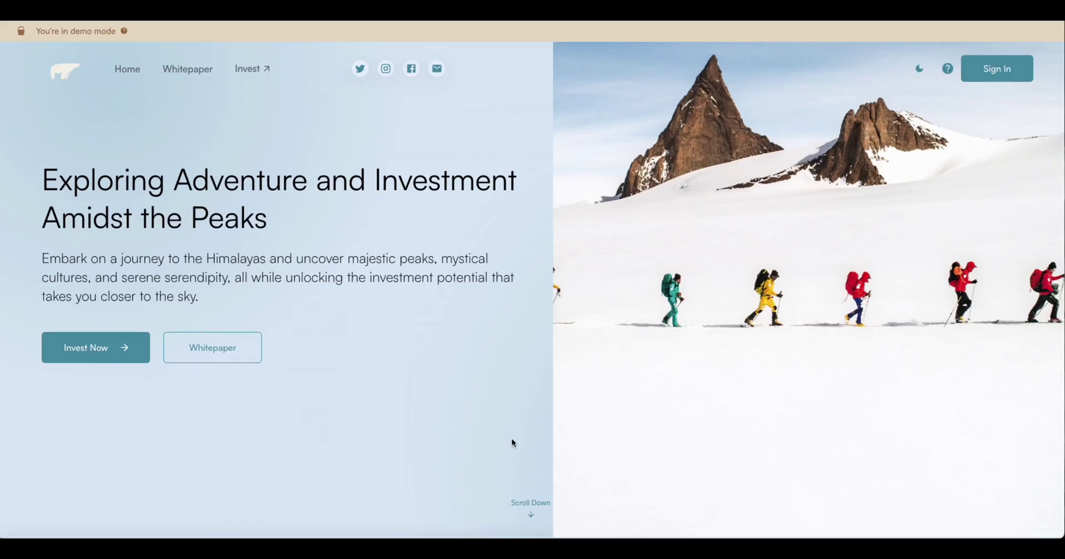
{"action": "scroll", "coordinate": [512, 439], "scroll_direction": "down", "scroll_amount": 3}
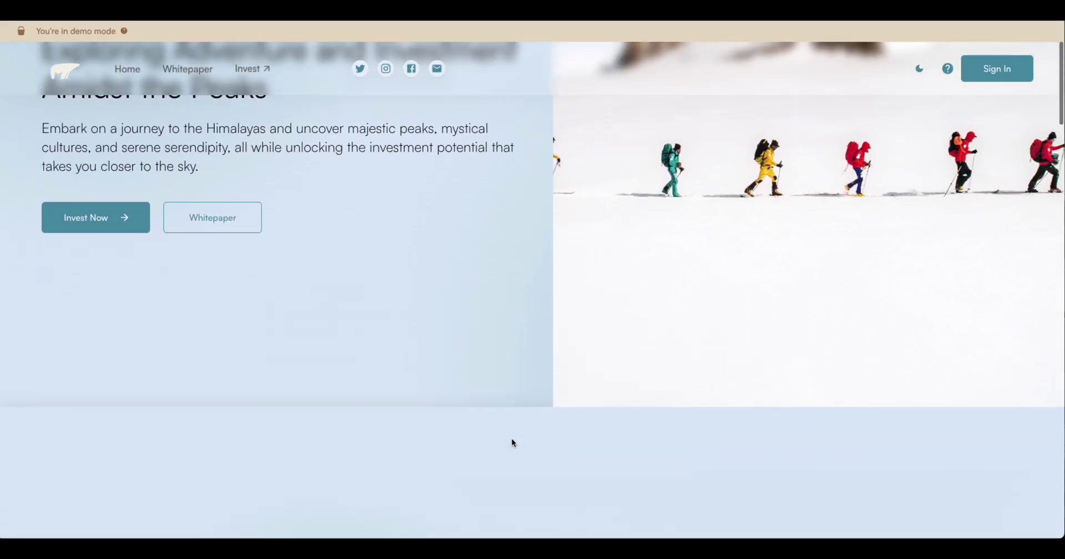
{"action": "scroll", "coordinate": [512, 443], "scroll_direction": "down", "scroll_amount": 10}
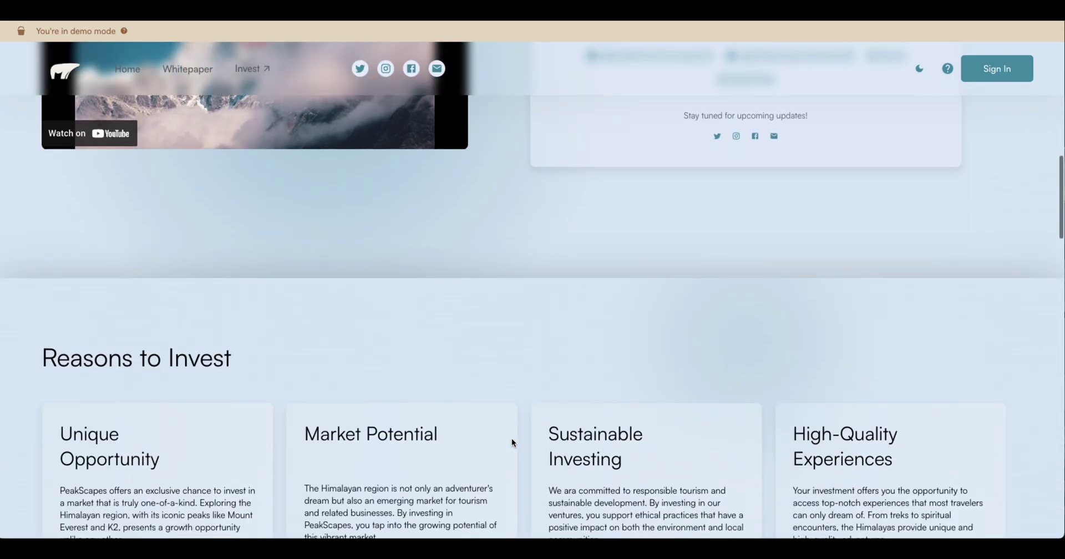
{"action": "scroll", "coordinate": [511, 442], "scroll_direction": "down", "scroll_amount": 8}
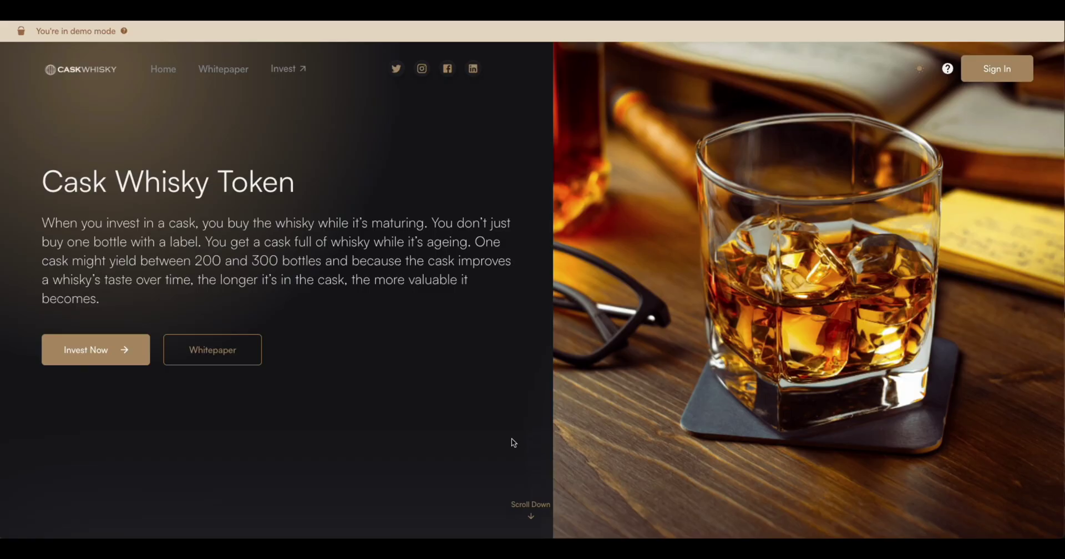
{"action": "scroll", "coordinate": [512, 438], "scroll_direction": "down", "scroll_amount": 5}
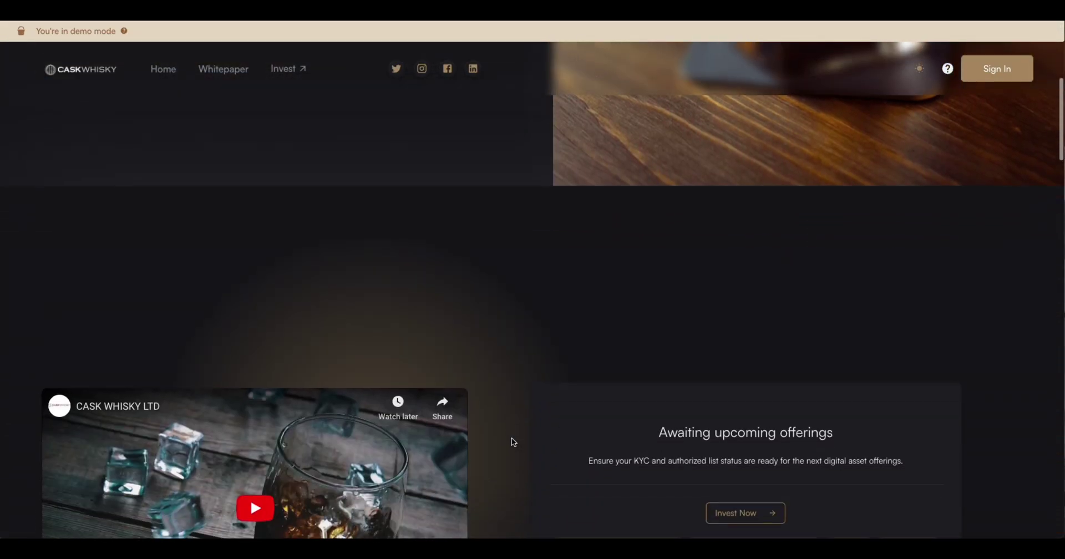
{"action": "scroll", "coordinate": [514, 442], "scroll_direction": "down", "scroll_amount": 10}
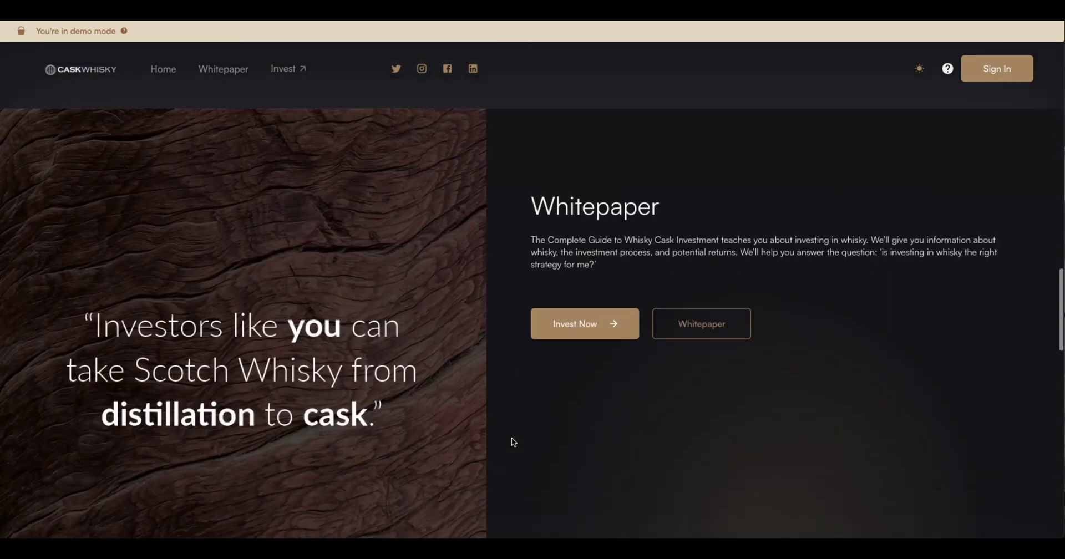
{"action": "scroll", "coordinate": [514, 442], "scroll_direction": "down", "scroll_amount": 2}
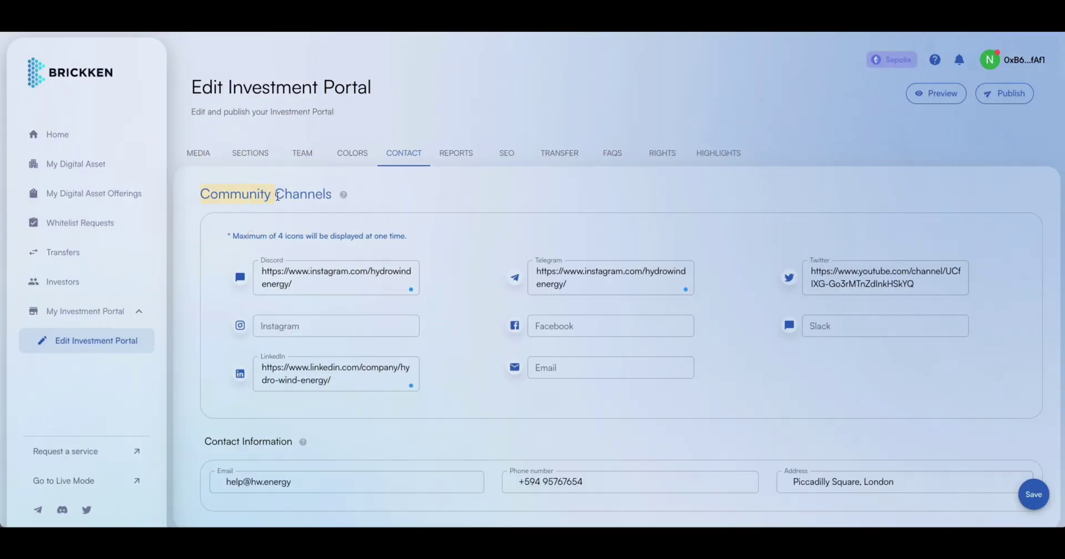
Point out the Discord, Telegram, Twitter and e-mail contact fields, then show the Transfer bank details.
{"action": "left_click", "coordinate": [273, 274]}
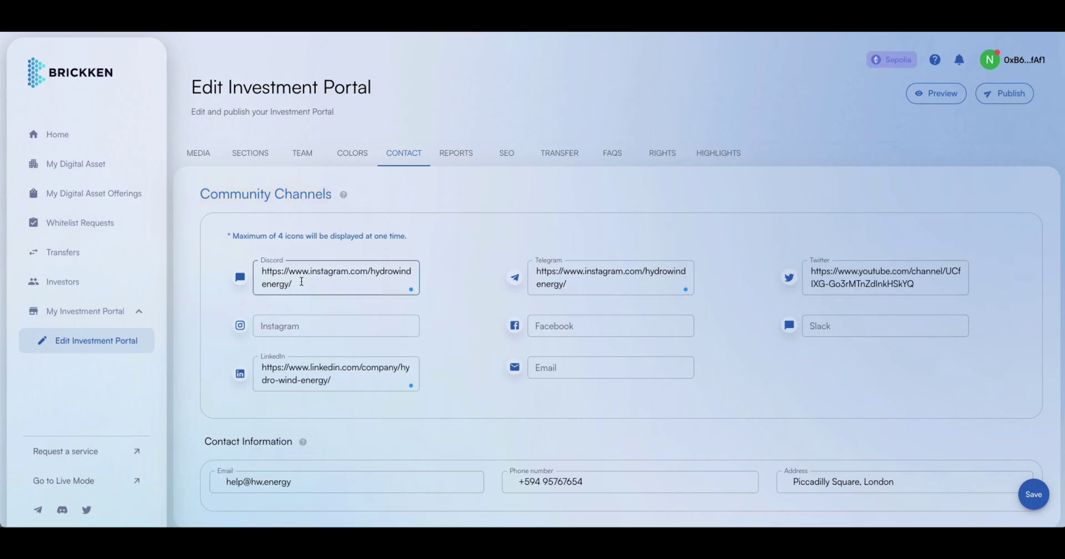
{"action": "left_click", "coordinate": [571, 283]}
{"action": "left_click", "coordinate": [900, 289]}
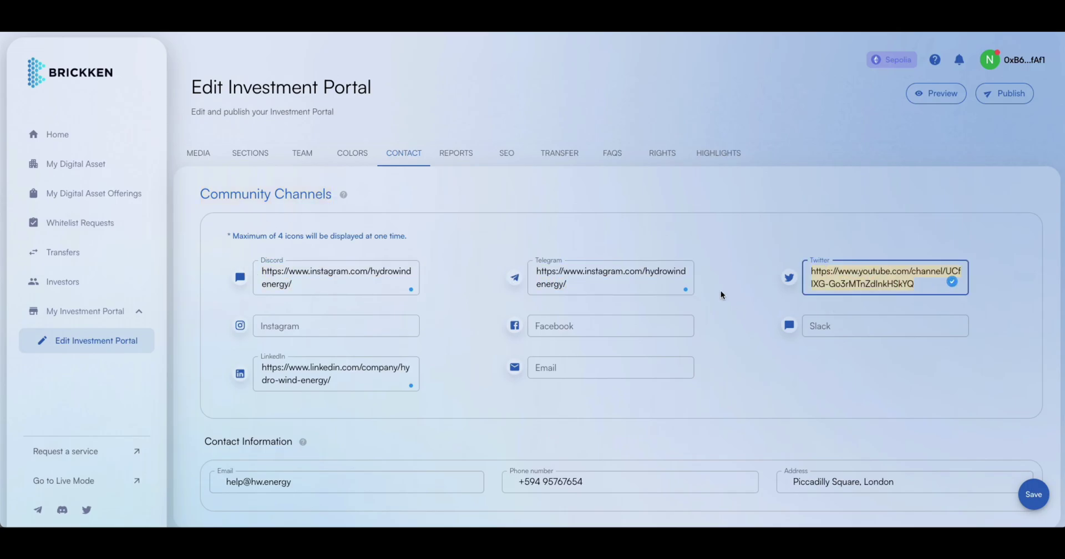
{"action": "left_click", "coordinate": [441, 481]}
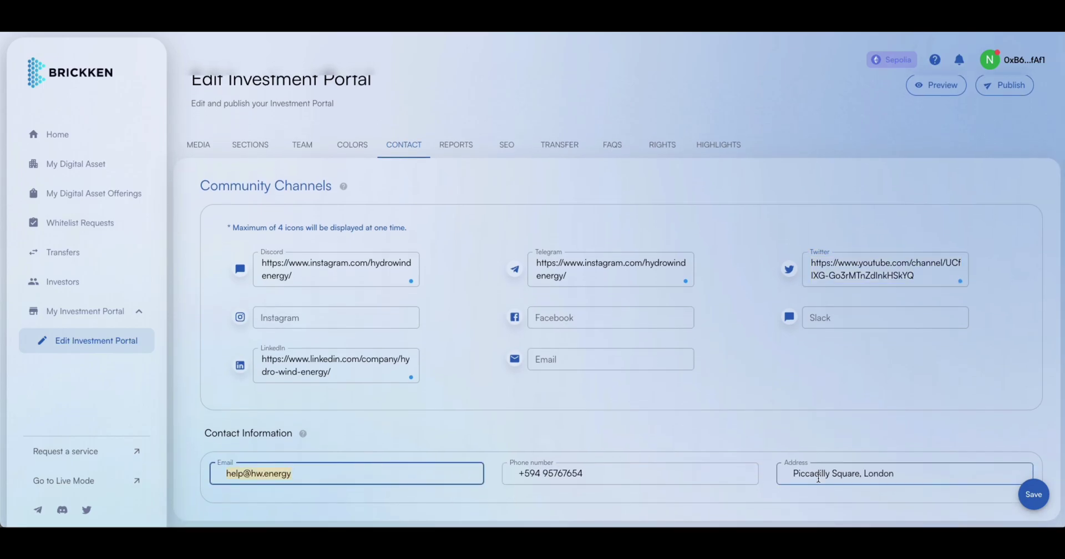
{"action": "left_click", "coordinate": [559, 153]}
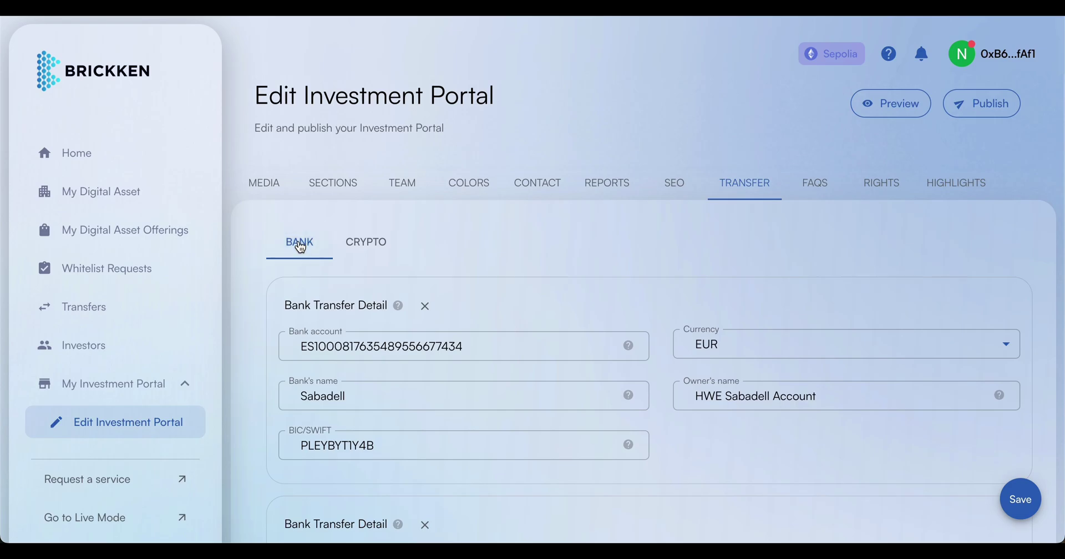
{"action": "scroll", "coordinate": [340, 337], "scroll_direction": "down", "scroll_amount": 1}
{"action": "left_click_drag", "start_coordinate": [283, 261], "coordinate": [310, 259]}
{"action": "mouse_move", "coordinate": [394, 270]}
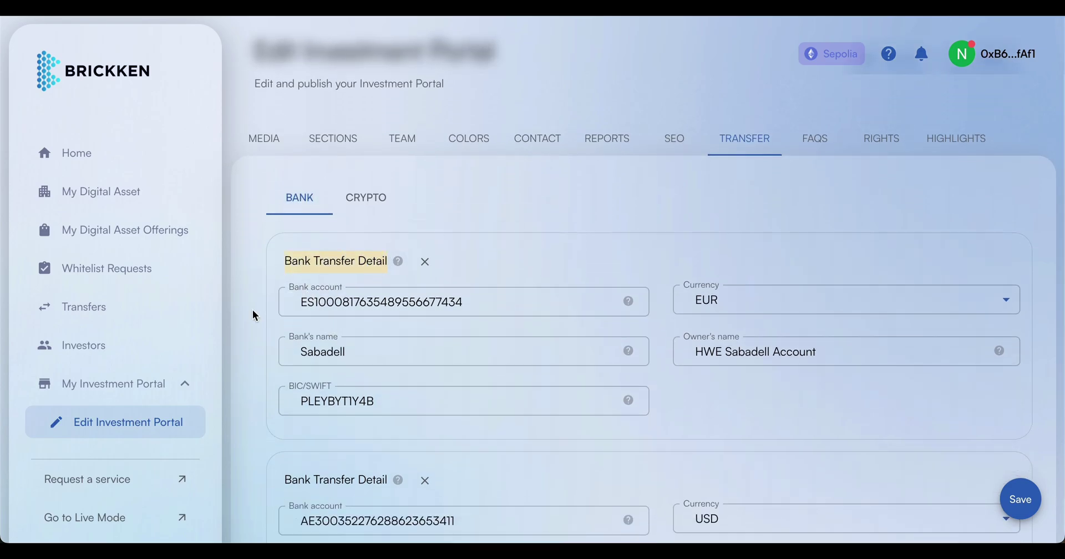
{"action": "left_click_drag", "start_coordinate": [464, 302], "coordinate": [342, 298]}
{"action": "scroll", "coordinate": [475, 291], "scroll_direction": "down", "scroll_amount": 1}
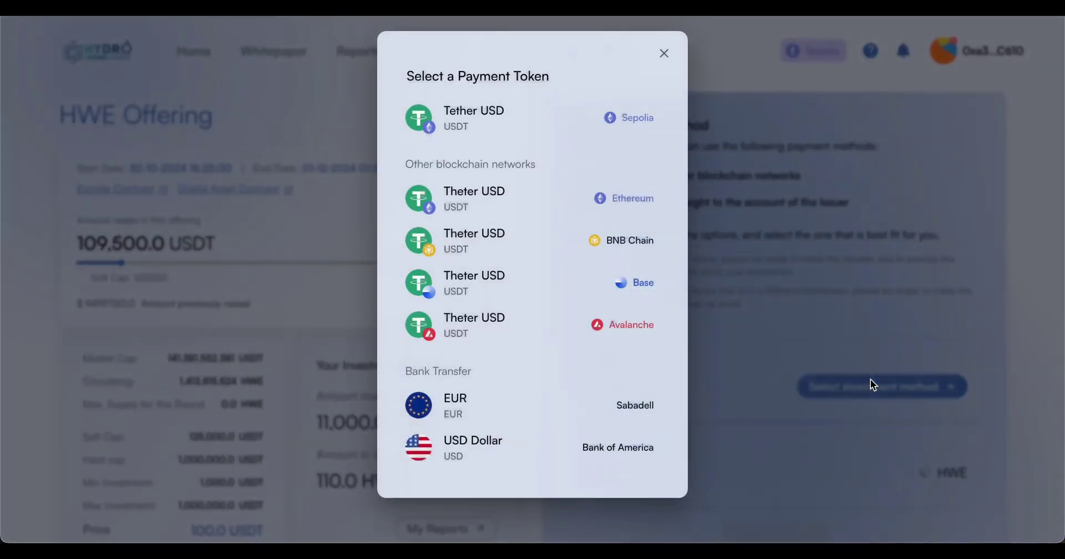
Pay 5000 USD by bank transfer for 50.0 HWE, pasting the transaction ID and confirming.
{"action": "left_click", "coordinate": [572, 452]}
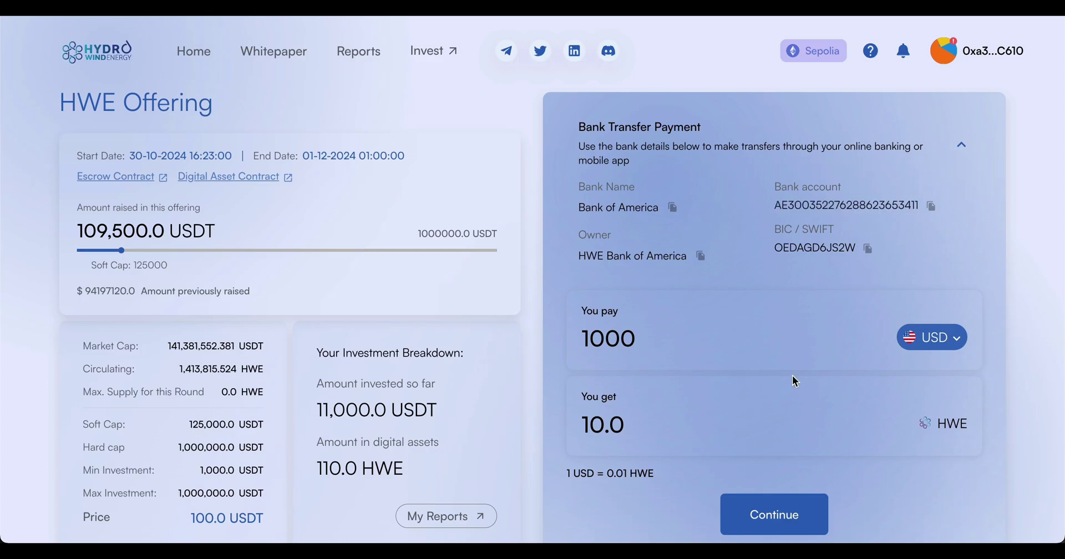
{"action": "scroll", "coordinate": [794, 381], "scroll_direction": "down", "scroll_amount": 1}
{"action": "left_click_drag", "start_coordinate": [709, 290], "coordinate": [553, 294]}
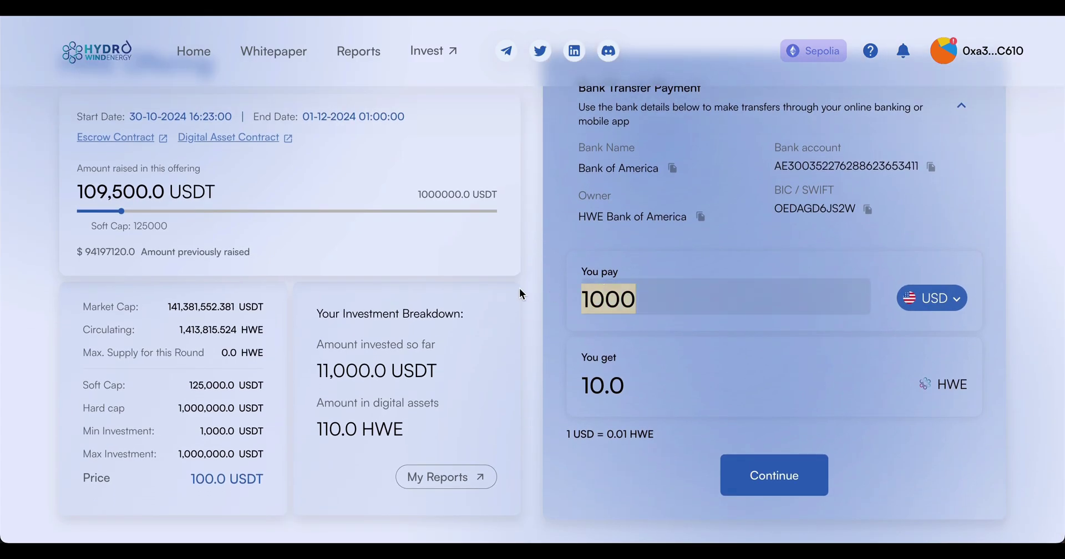
{"action": "type", "text": "5000"}
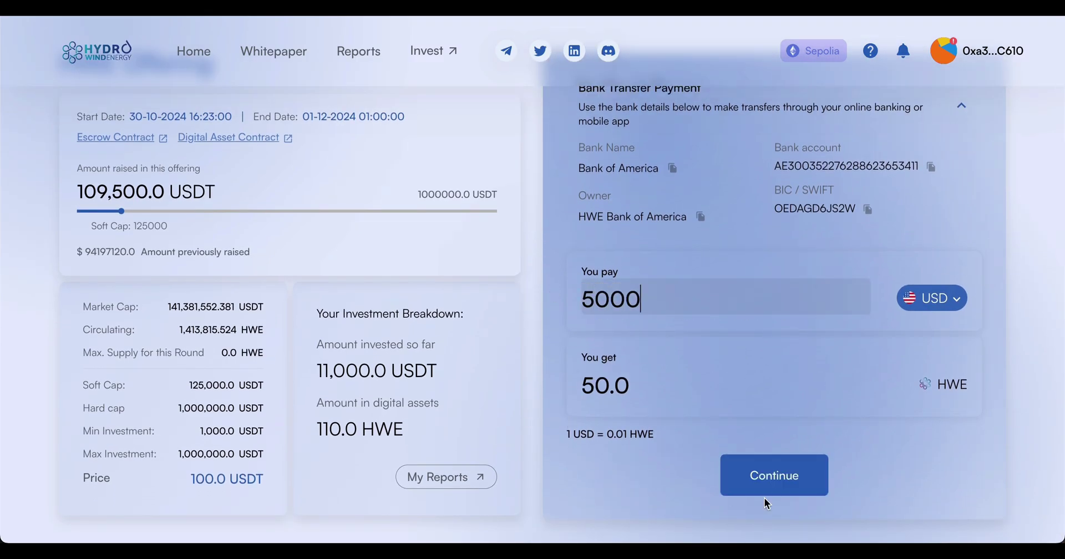
{"action": "left_click", "coordinate": [765, 481]}
{"action": "scroll", "coordinate": [547, 406], "scroll_direction": "down", "scroll_amount": 2}
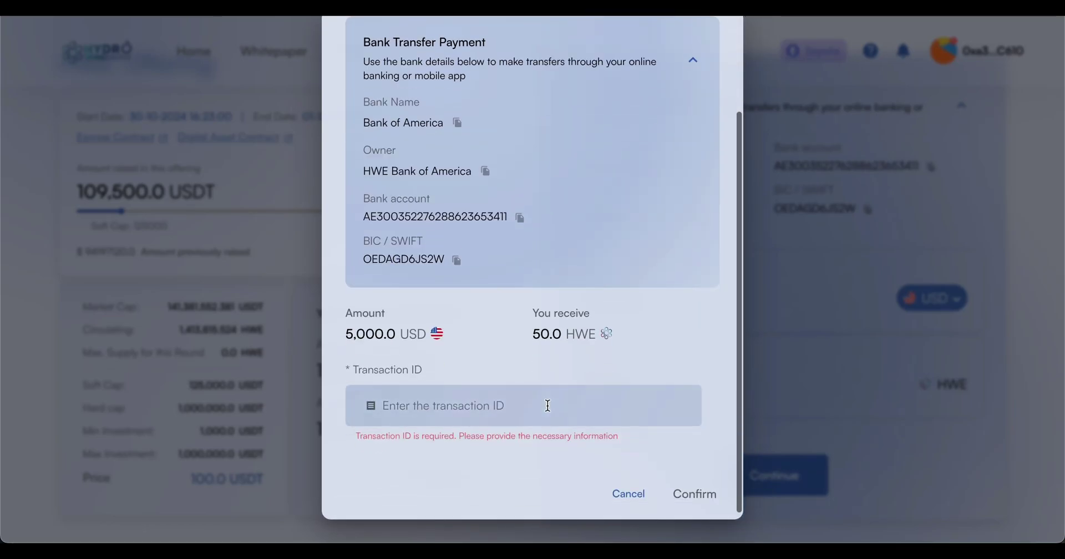
{"action": "left_click", "coordinate": [515, 408]}
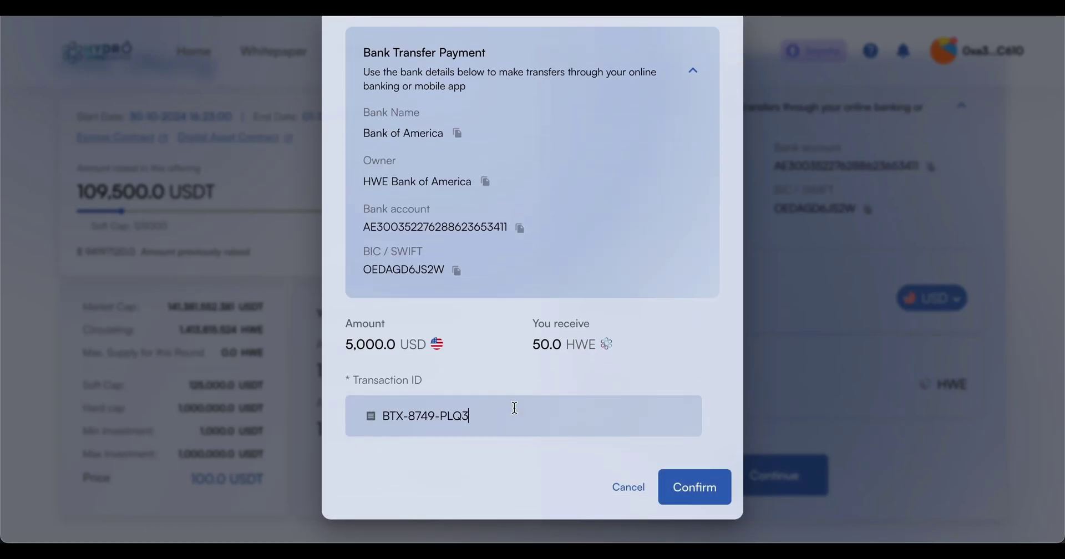
{"action": "left_click", "coordinate": [705, 486]}
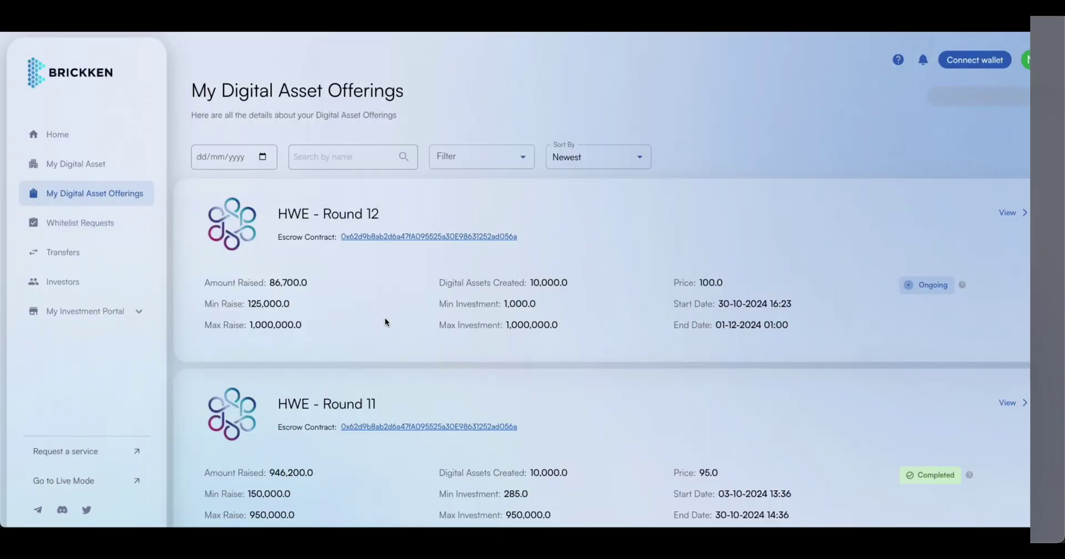
Scroll the Whitelist Requests and tick the two Pending investment requests.
{"action": "scroll", "coordinate": [386, 320], "scroll_direction": "down", "scroll_amount": 1}
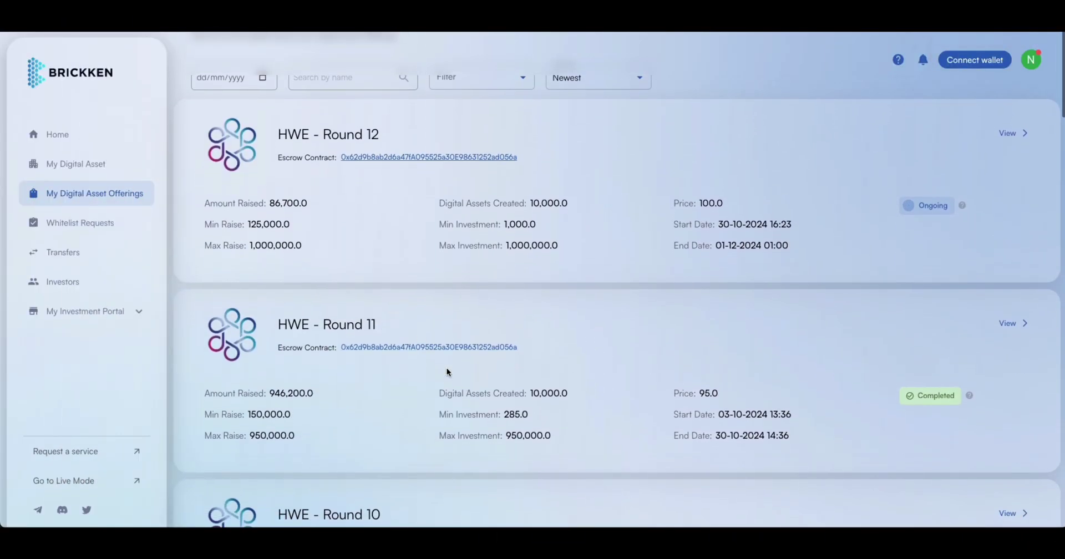
{"action": "scroll", "coordinate": [481, 392], "scroll_direction": "down", "scroll_amount": 3}
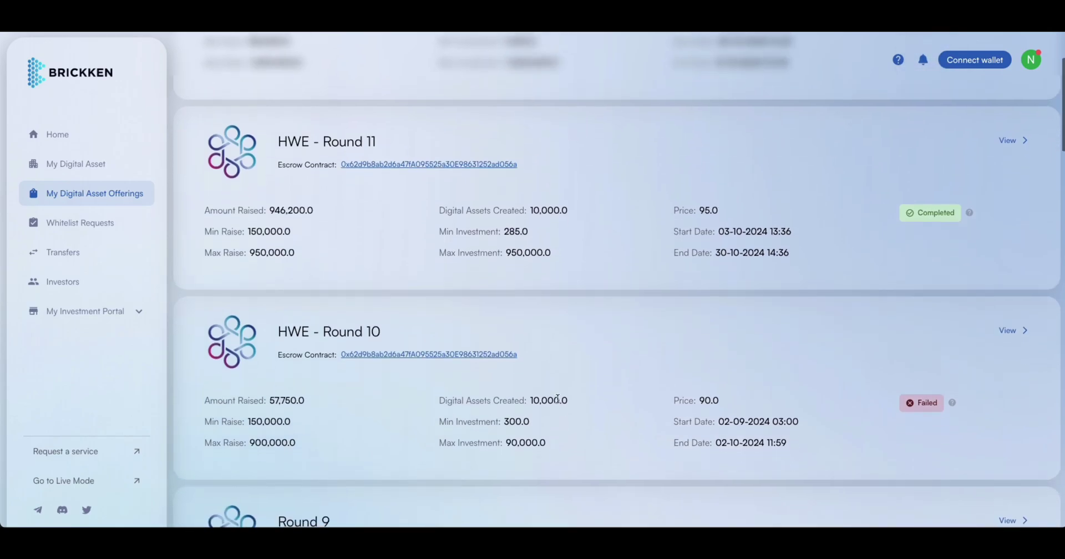
{"action": "scroll", "coordinate": [557, 398], "scroll_direction": "down", "scroll_amount": 5}
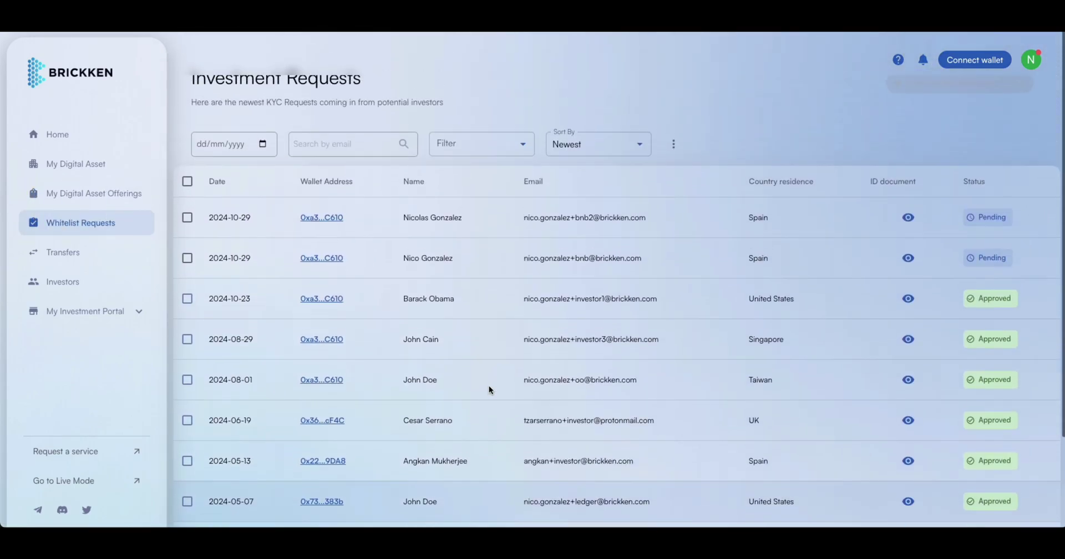
{"action": "left_click", "coordinate": [187, 218]}
{"action": "left_click", "coordinate": [188, 258]}
{"action": "scroll", "coordinate": [575, 303], "scroll_direction": "up", "scroll_amount": 1}
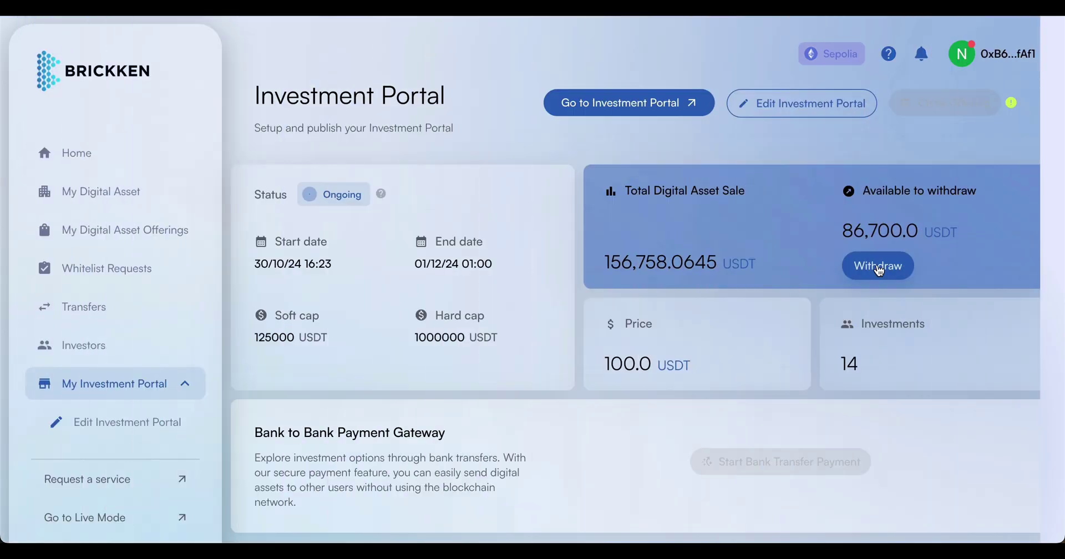
Withdraw all 86,700 USDT, approving in MetaMask, to receive 84,099 USDT after the 2,601 USDT fee.
{"action": "left_click_drag", "start_coordinate": [836, 232], "coordinate": [964, 242]}
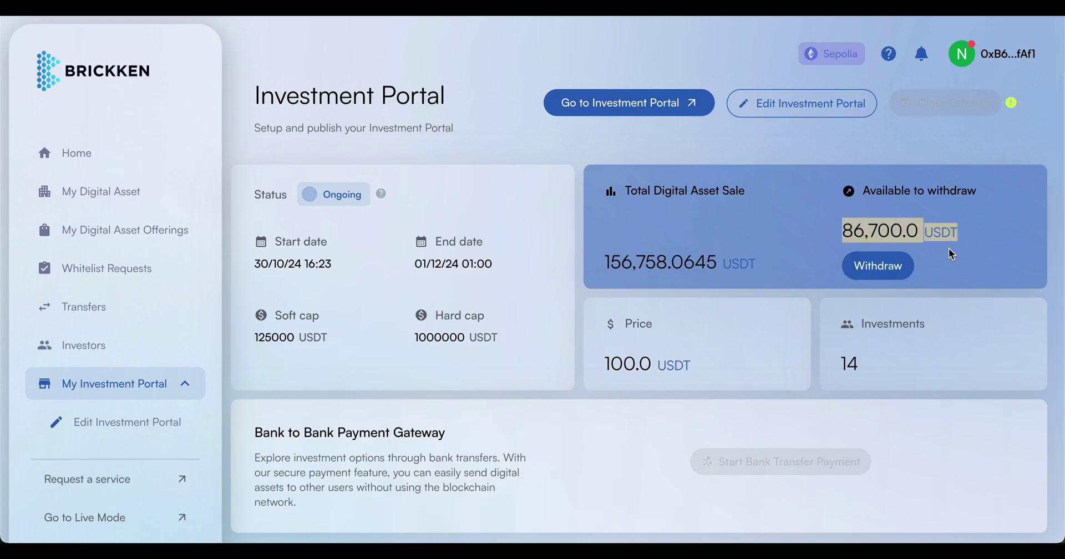
{"action": "left_click", "coordinate": [879, 268]}
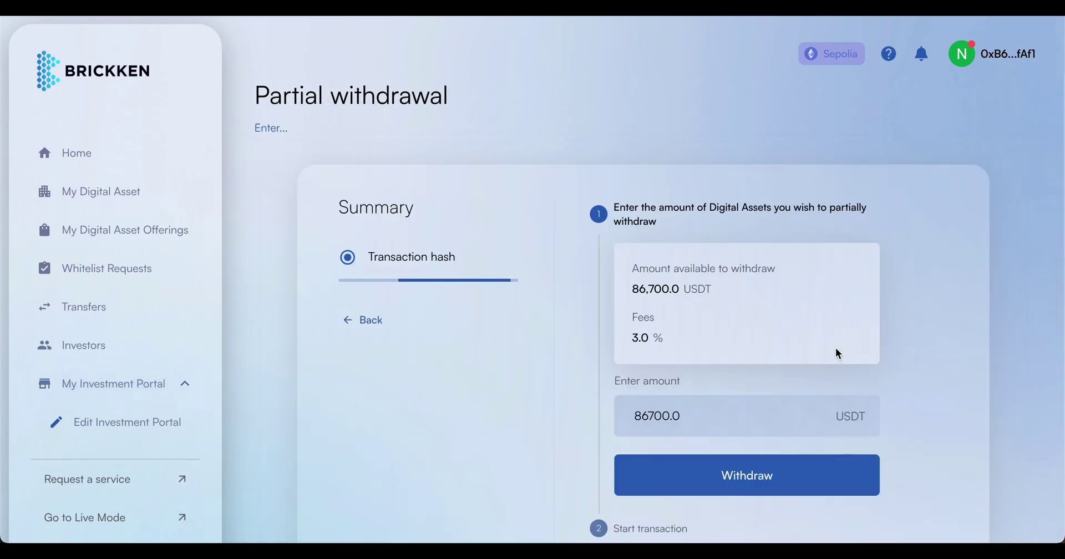
{"action": "left_click", "coordinate": [727, 435]}
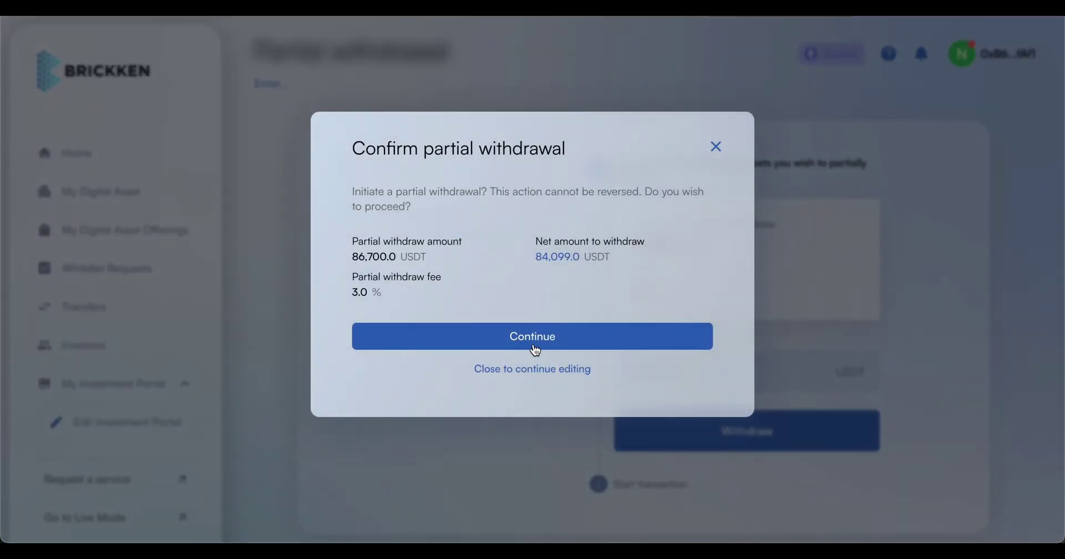
{"action": "left_click", "coordinate": [535, 348]}
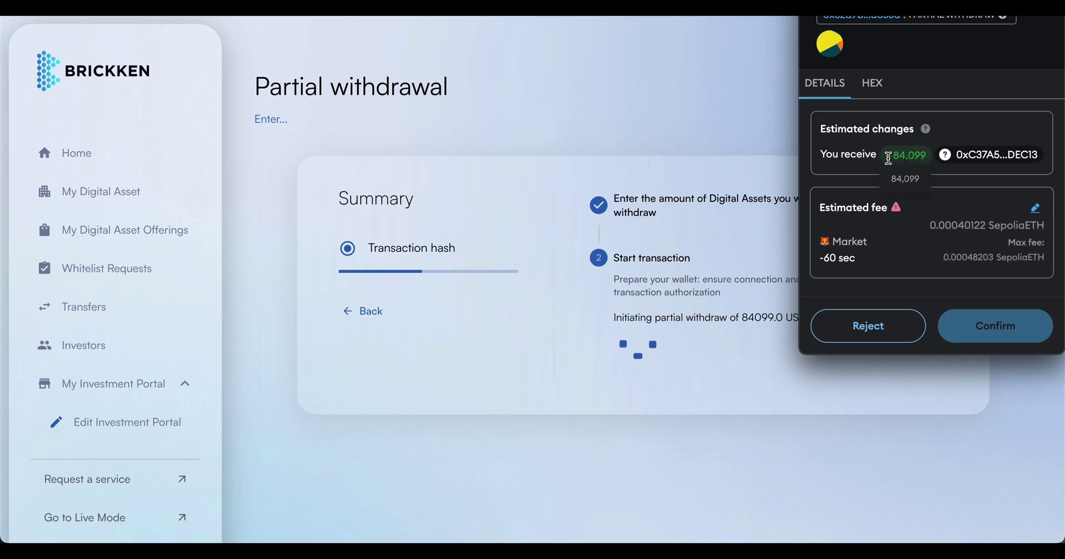
{"action": "left_click", "coordinate": [1005, 333]}
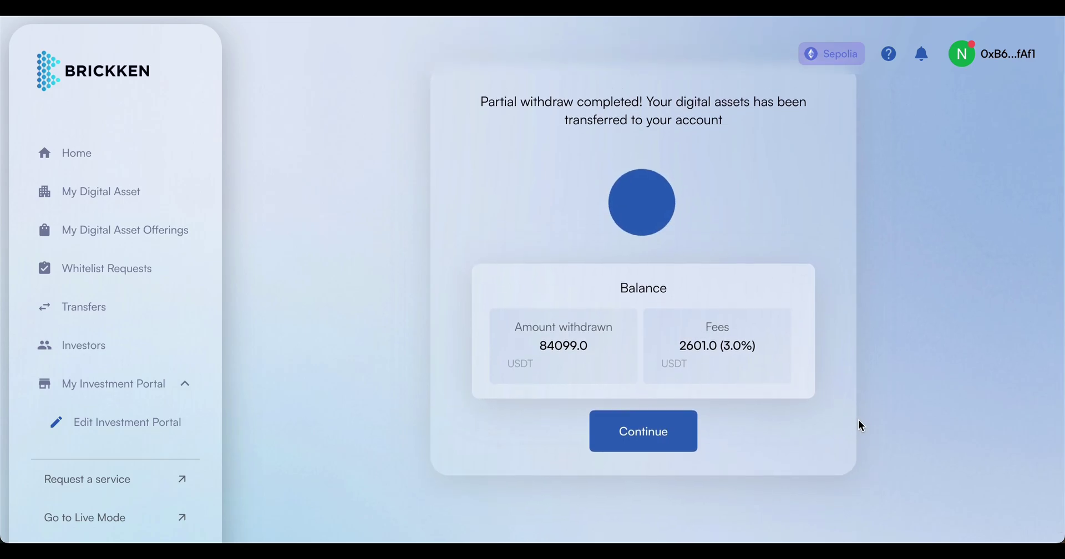
{"action": "left_click", "coordinate": [664, 437]}
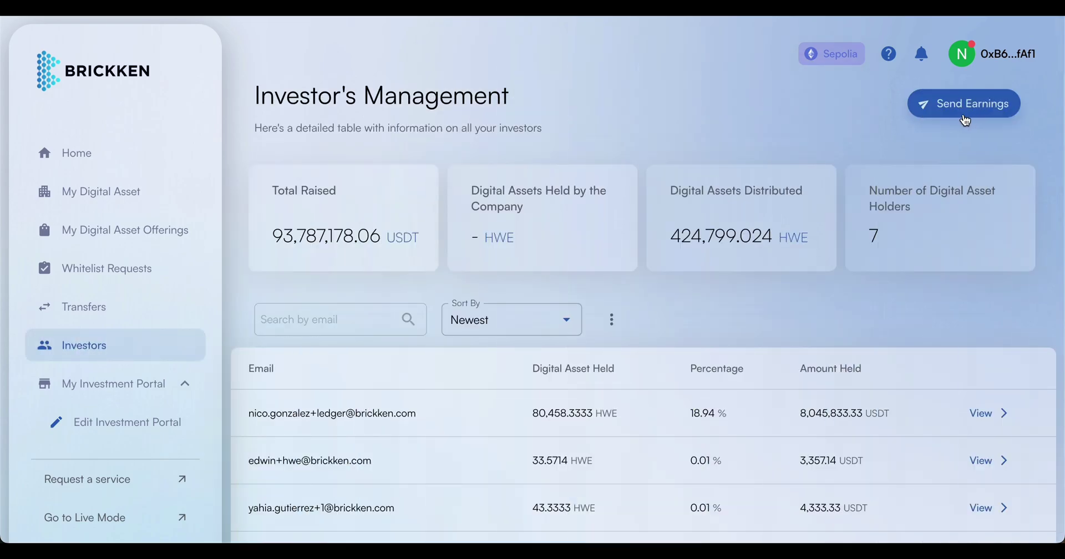
Send 500,000 USDT of earnings to investors and approve the USDT spending cap in MetaMask.
{"action": "left_click", "coordinate": [966, 120]}
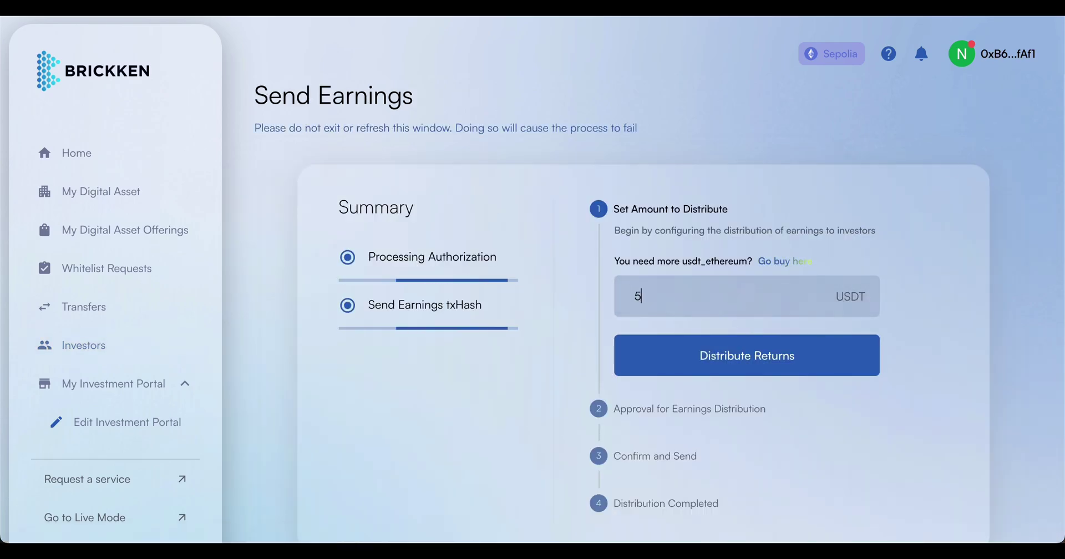
{"action": "type", "text": "500000"}
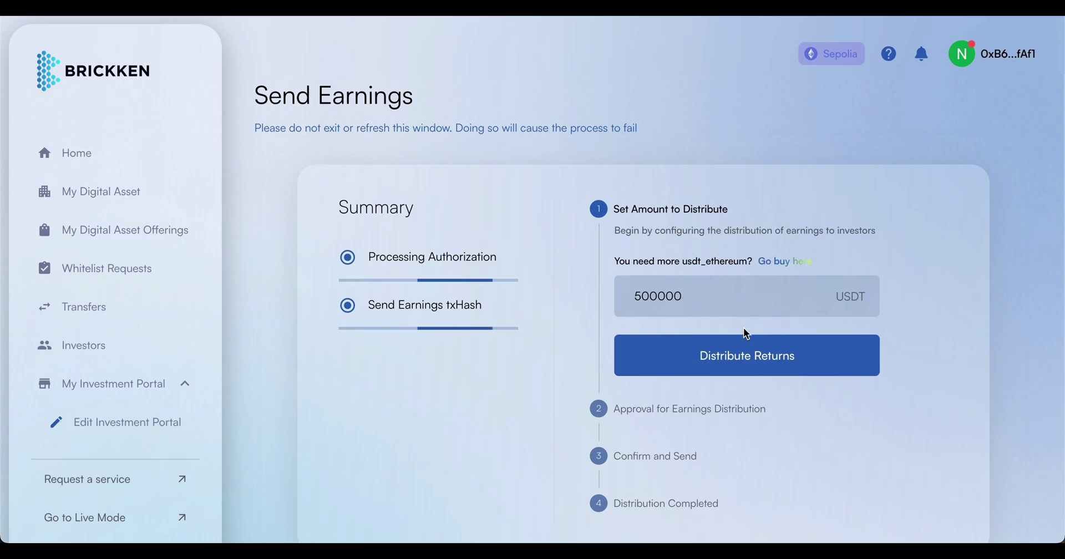
{"action": "left_click", "coordinate": [769, 371]}
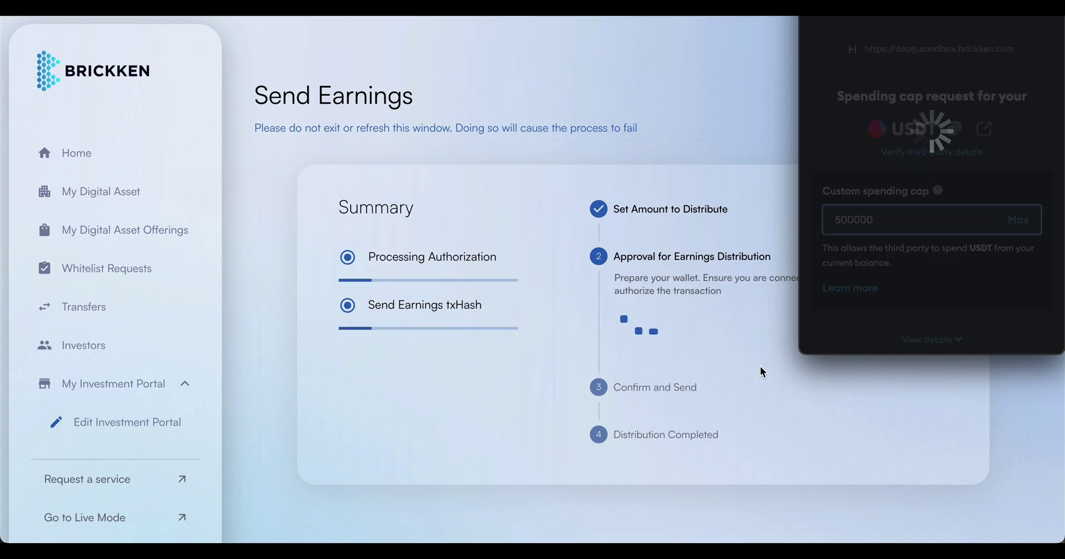
{"action": "scroll", "coordinate": [908, 307], "scroll_direction": "down", "scroll_amount": 2}
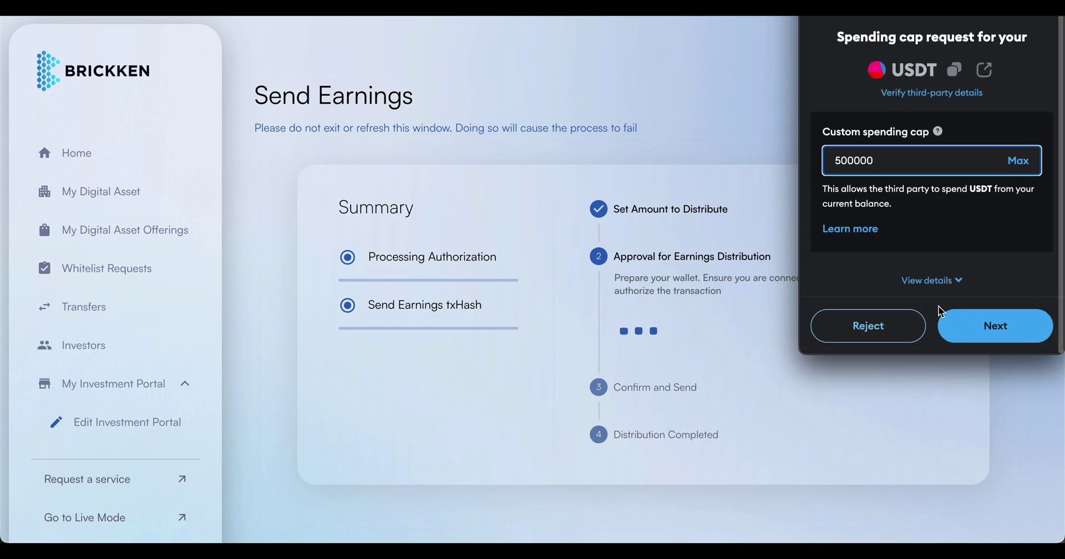
{"action": "left_click", "coordinate": [983, 316]}
{"action": "left_click", "coordinate": [994, 322]}
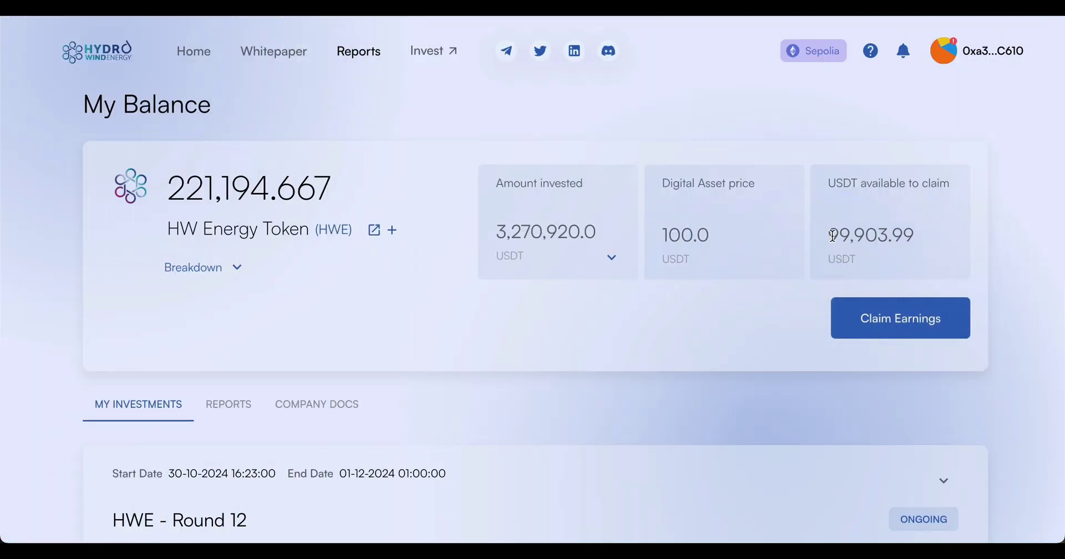
Claim the investor's available USDT earnings from My Balance, approving the transaction in MetaMask.
{"action": "left_click", "coordinate": [904, 327]}
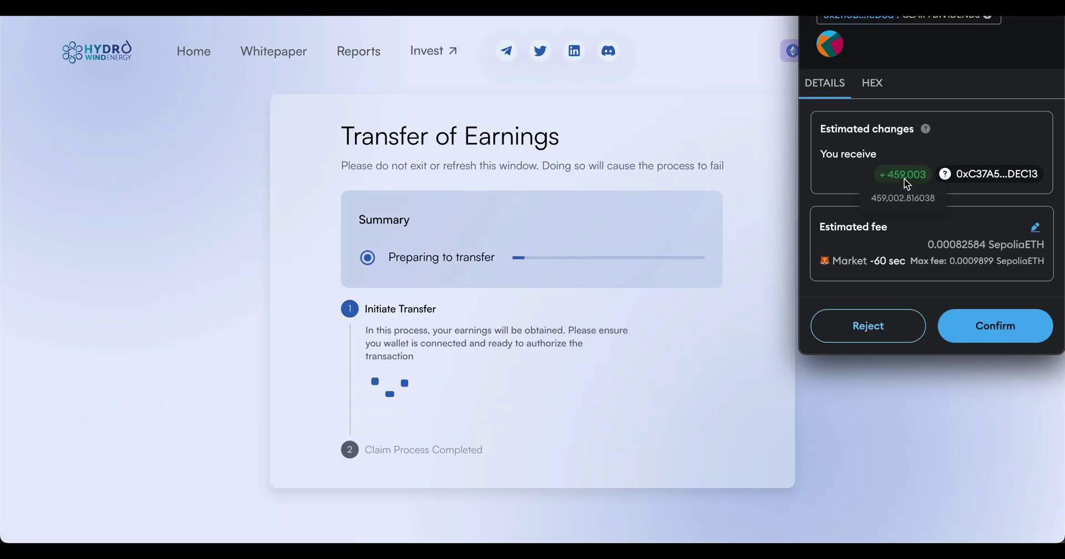
{"action": "left_click", "coordinate": [999, 319]}
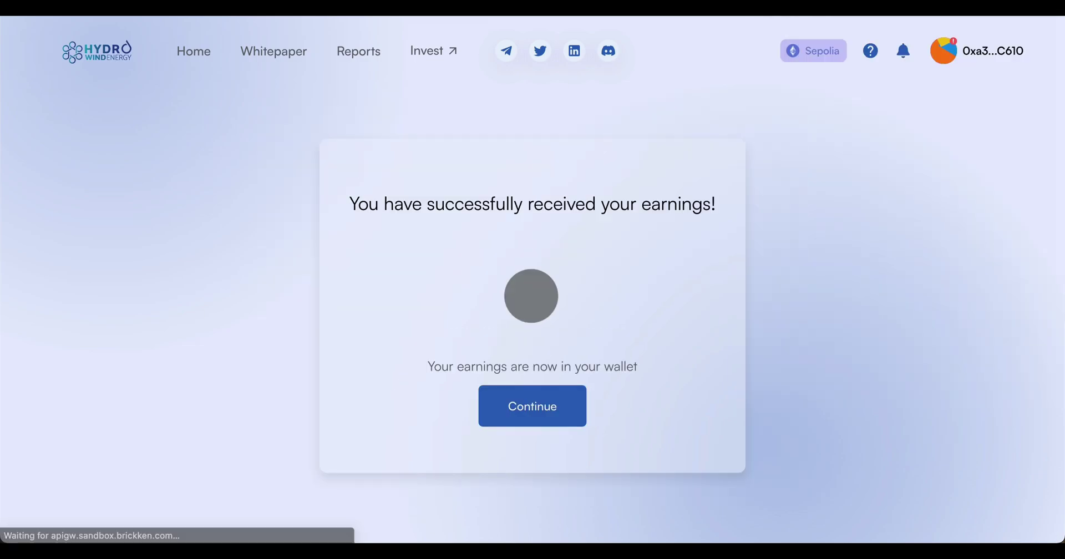